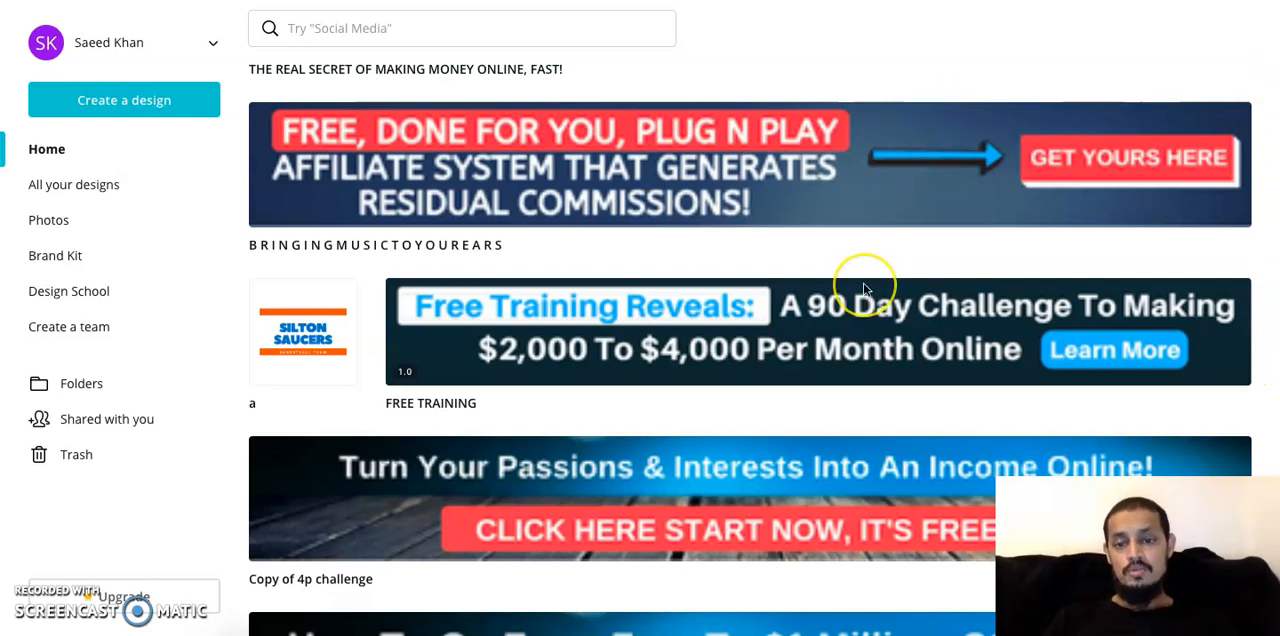
# Open the existing leaderboard banner design titled BRINGINGMUSICTOYOUREARS from the list of recent designs
pyautogui.scroll(-2, 865, 289)
pyautogui.scroll(2, 865, 289)
pyautogui.scroll(3, 863, 287)
pyautogui.scroll(-2, 812, 284)
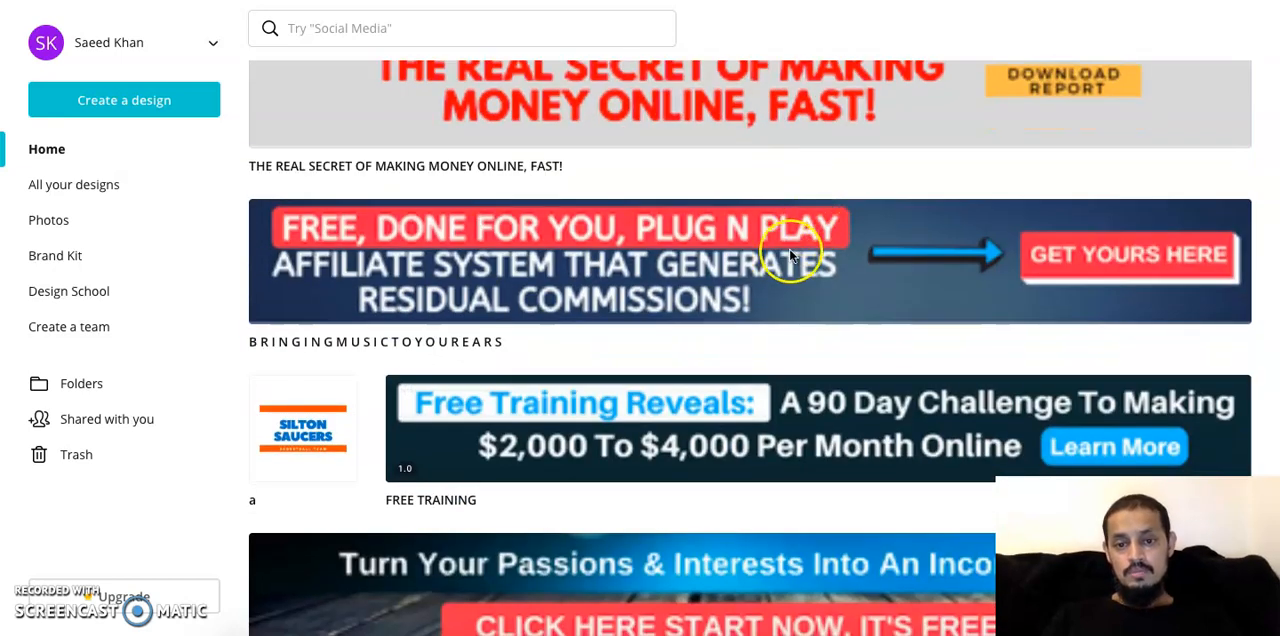
pyautogui.click(794, 257)
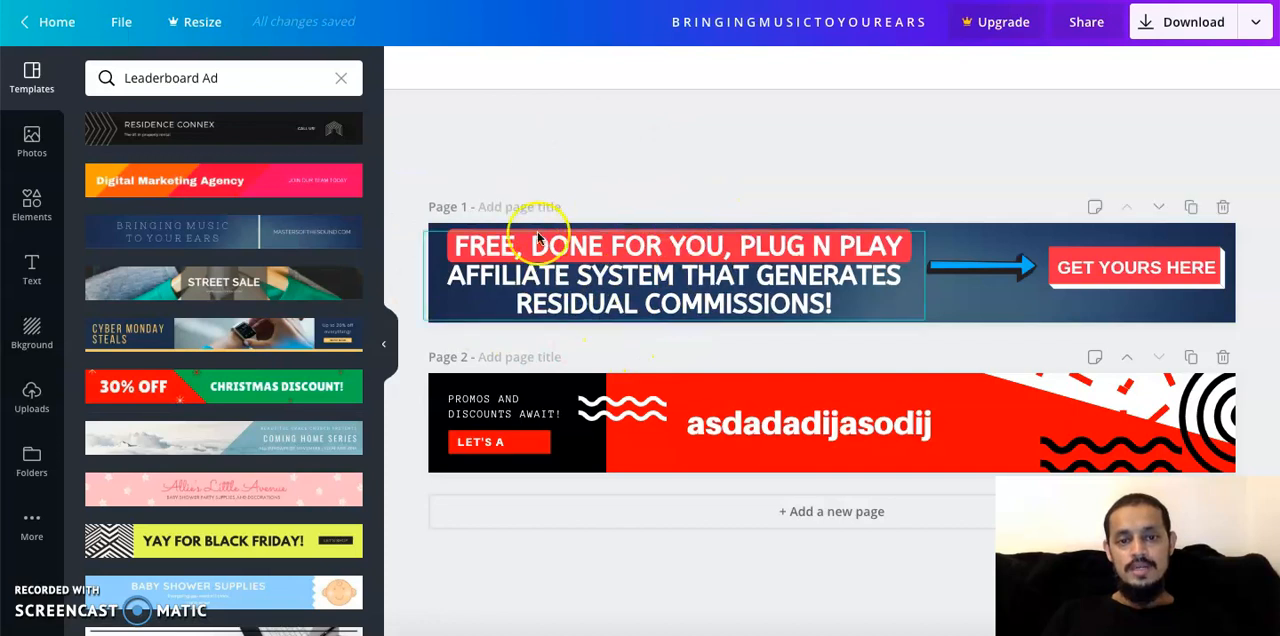
# Replace the whole headline text on the page 1 banner with "sdfsdfssdfsdfsdfsdf skfnsdkfskdfjk"
pyautogui.click(760, 262)
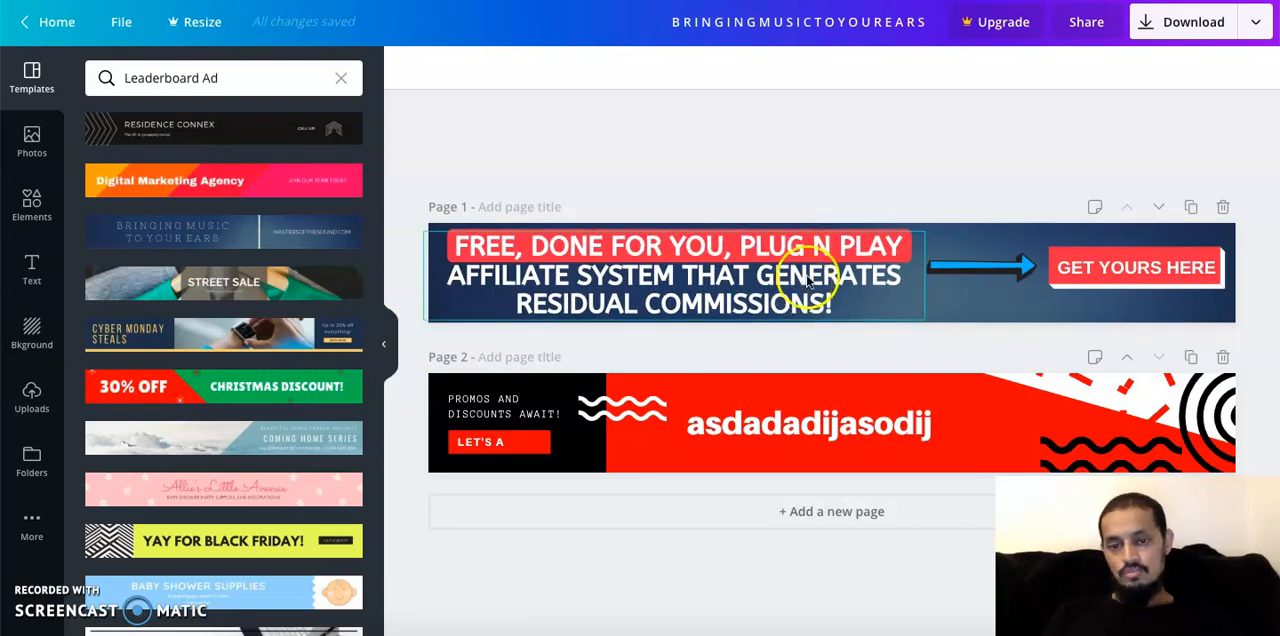
pyautogui.click(840, 250)
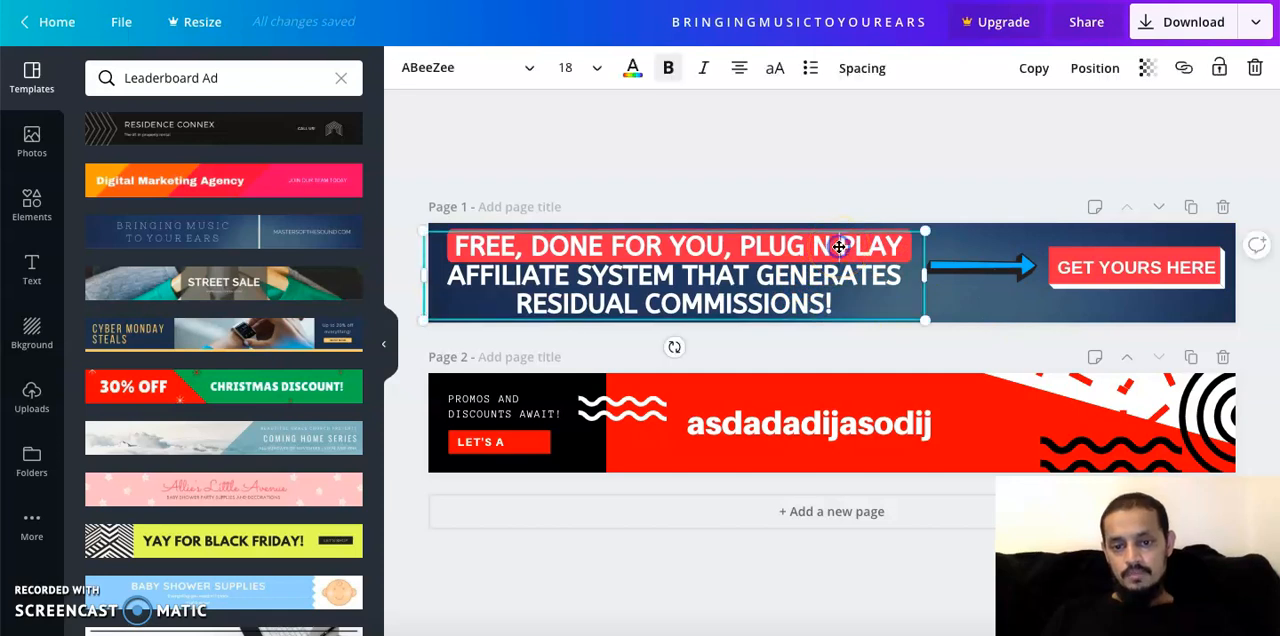
pyautogui.click(764, 249)
pyautogui.click(838, 246)
pyautogui.doubleClick(838, 246)
pyautogui.click(957, 257)
pyautogui.click(833, 242)
pyautogui.tripleClick(846, 242)
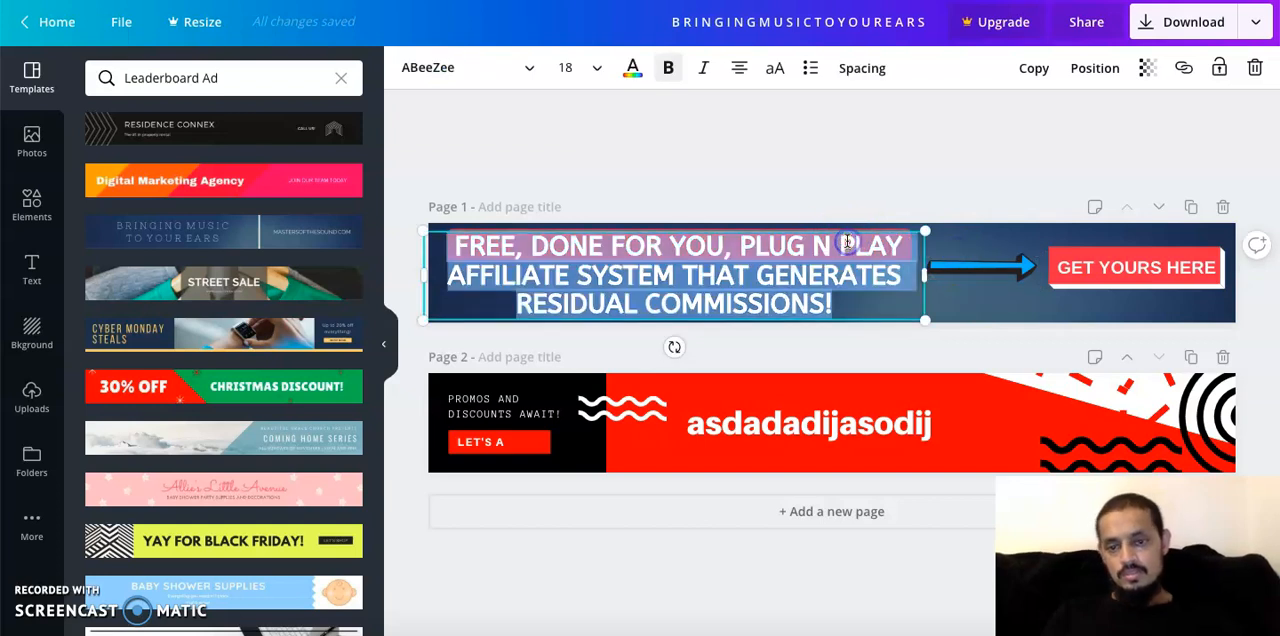
pyautogui.tripleClick(847, 242)
pyautogui.write('sdfsdfssdfsdf')
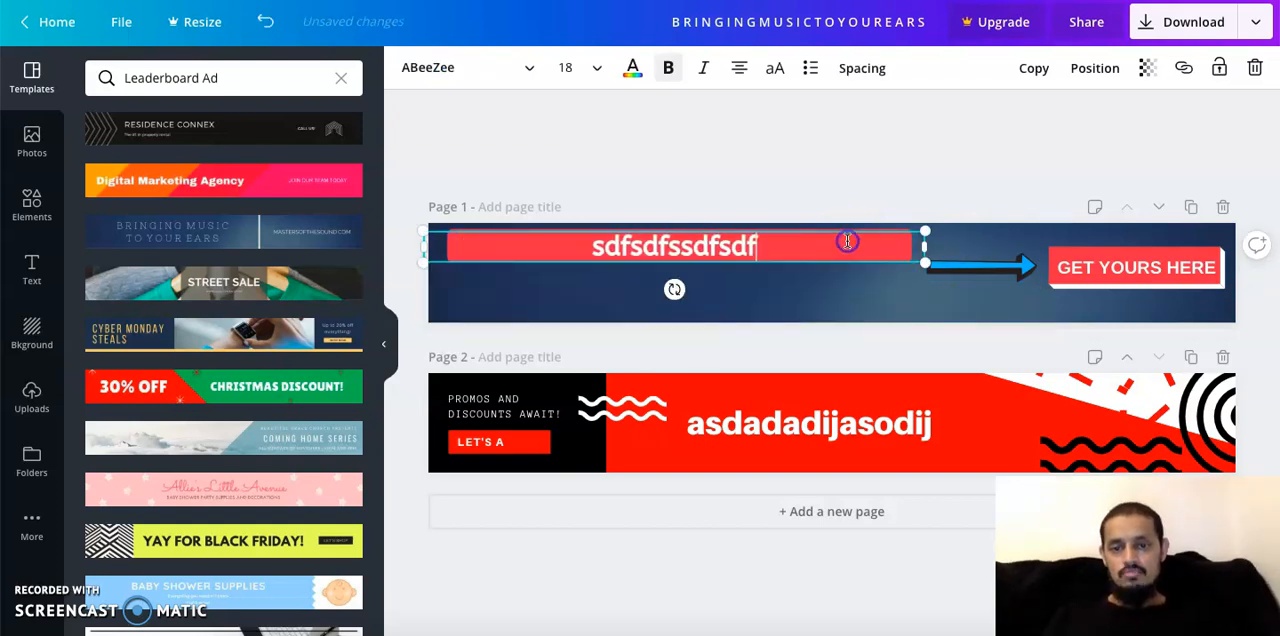
pyautogui.write('sdfsdf skfnsdkfskdfjk')
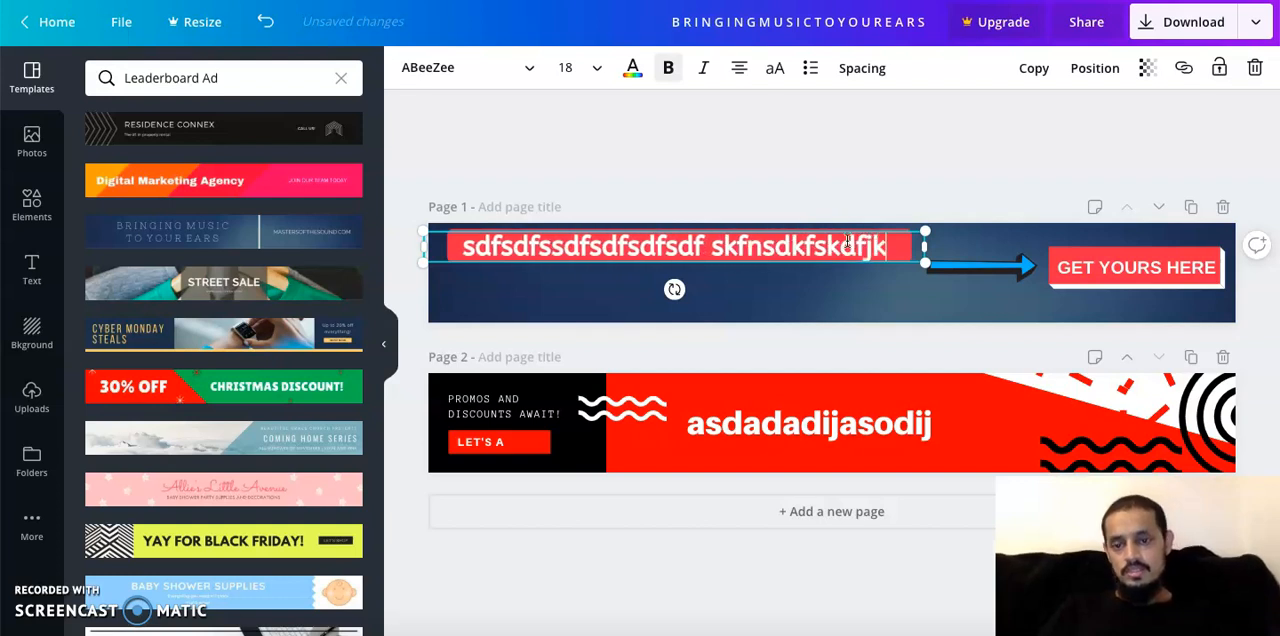
pyautogui.click(767, 281)
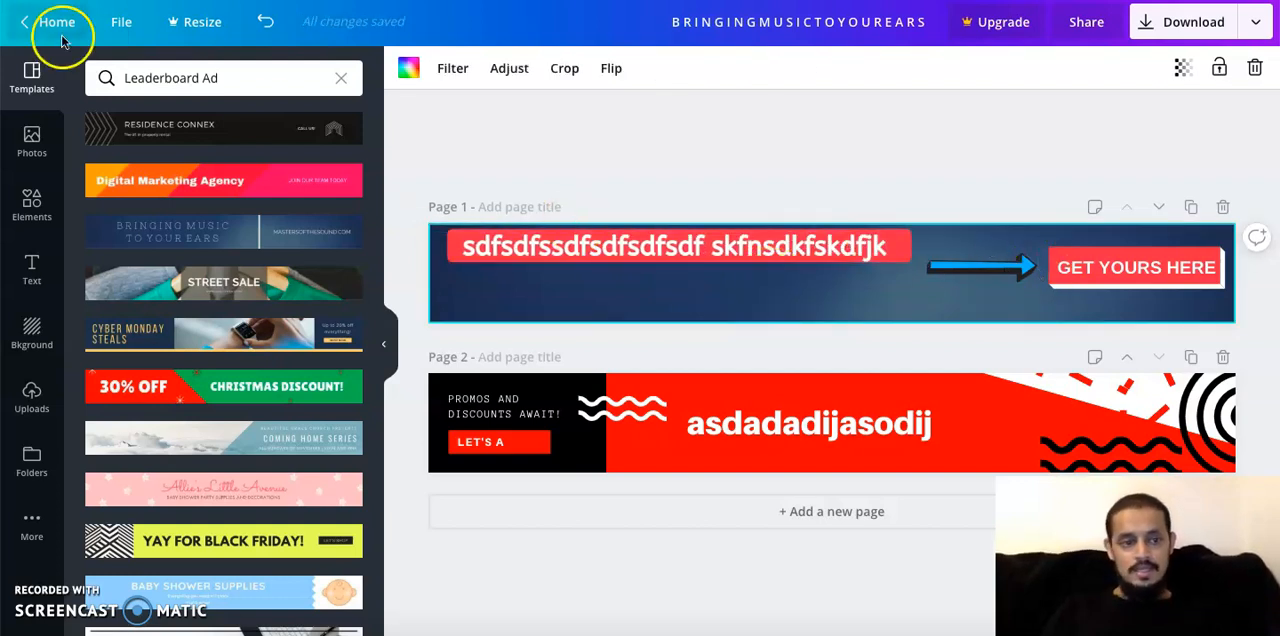
# Try out the recently used laptop photo on the page 1 banner with increased height, and delete it
pyautogui.click(31, 145)
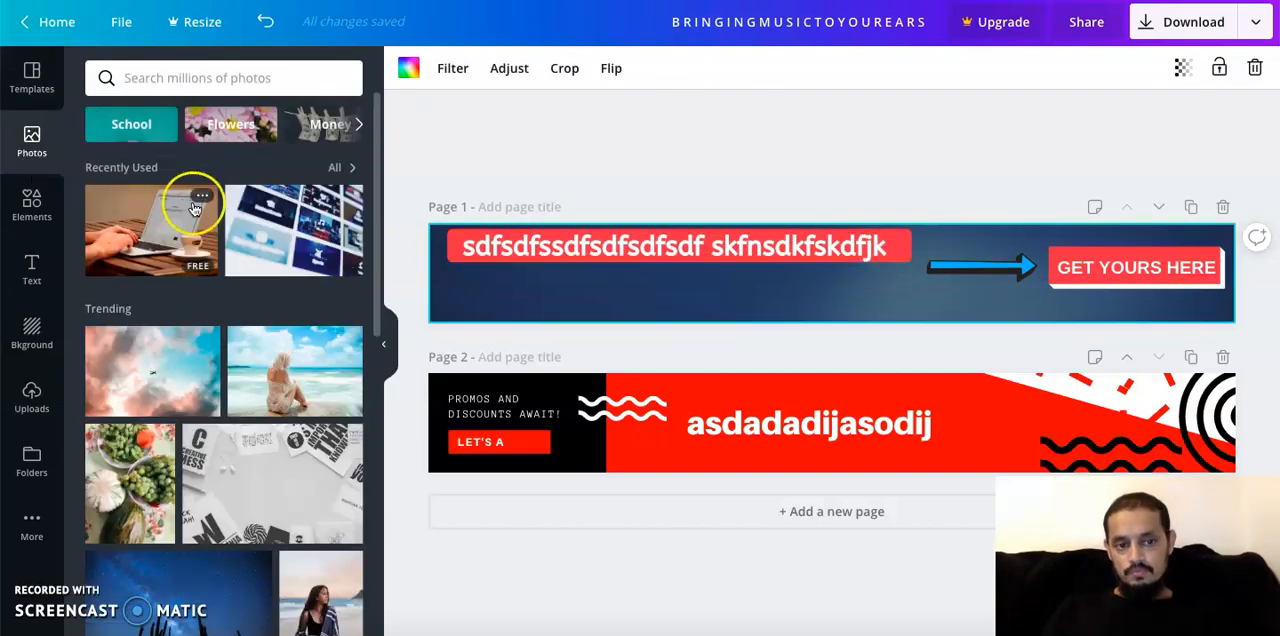
pyautogui.moveTo(150, 220); pyautogui.dragTo(885, 269)
pyautogui.moveTo(1006, 229); pyautogui.dragTo(1006, 203)
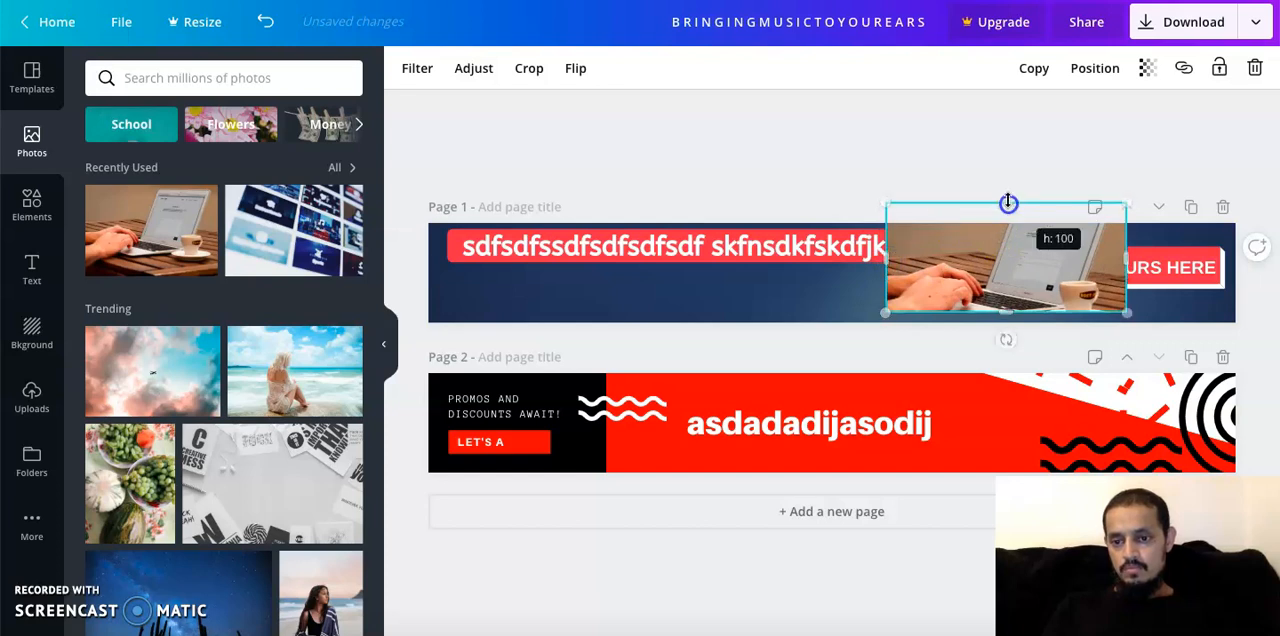
pyautogui.moveTo(1000, 333); pyautogui.dragTo(1006, 360)
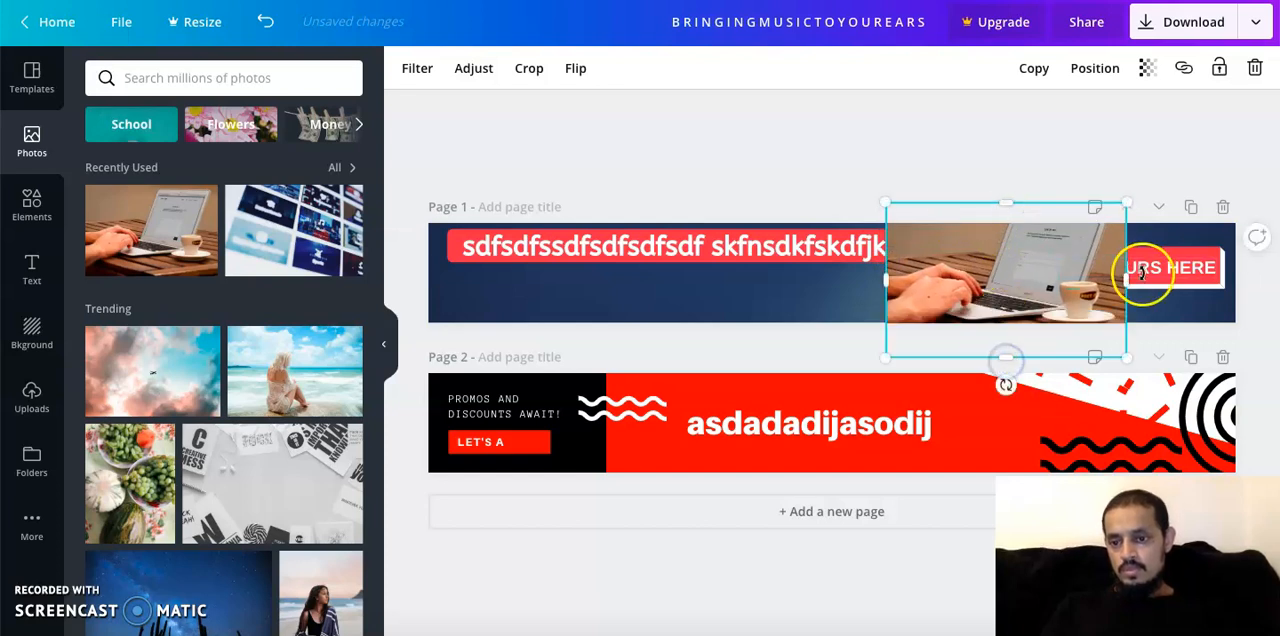
pyautogui.press('Delete')
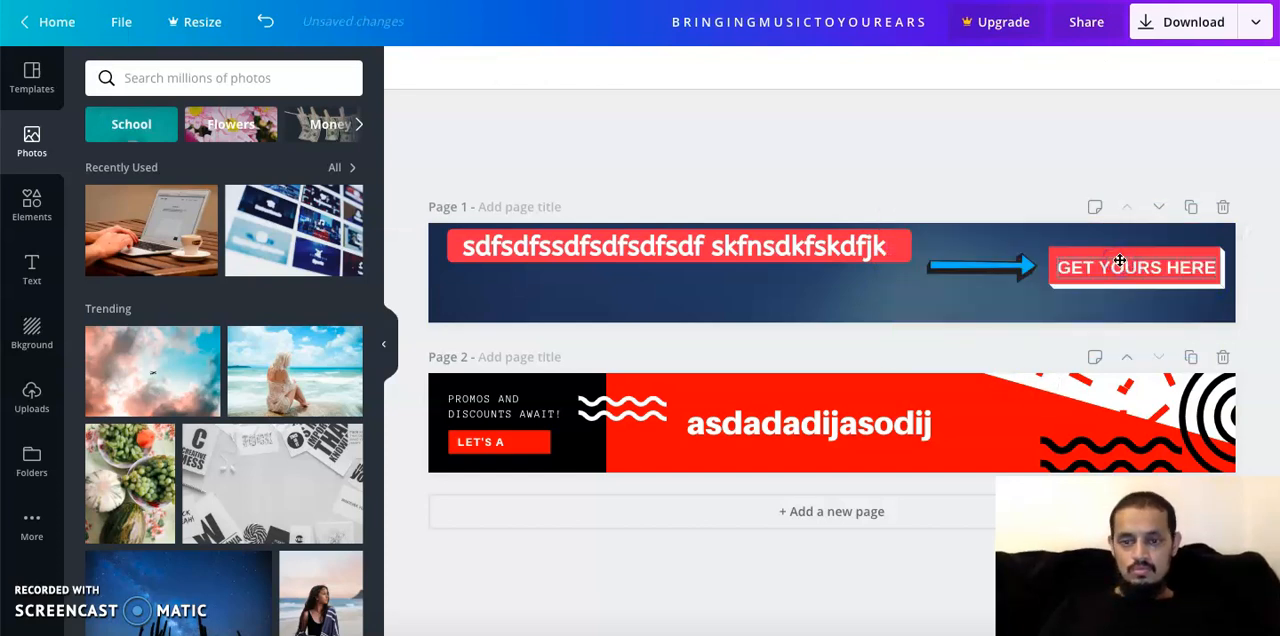
# Add the black Twitter icon from the social media elements to the page 1 banner, over the tail of the blue arrow
pyautogui.click(32, 202)
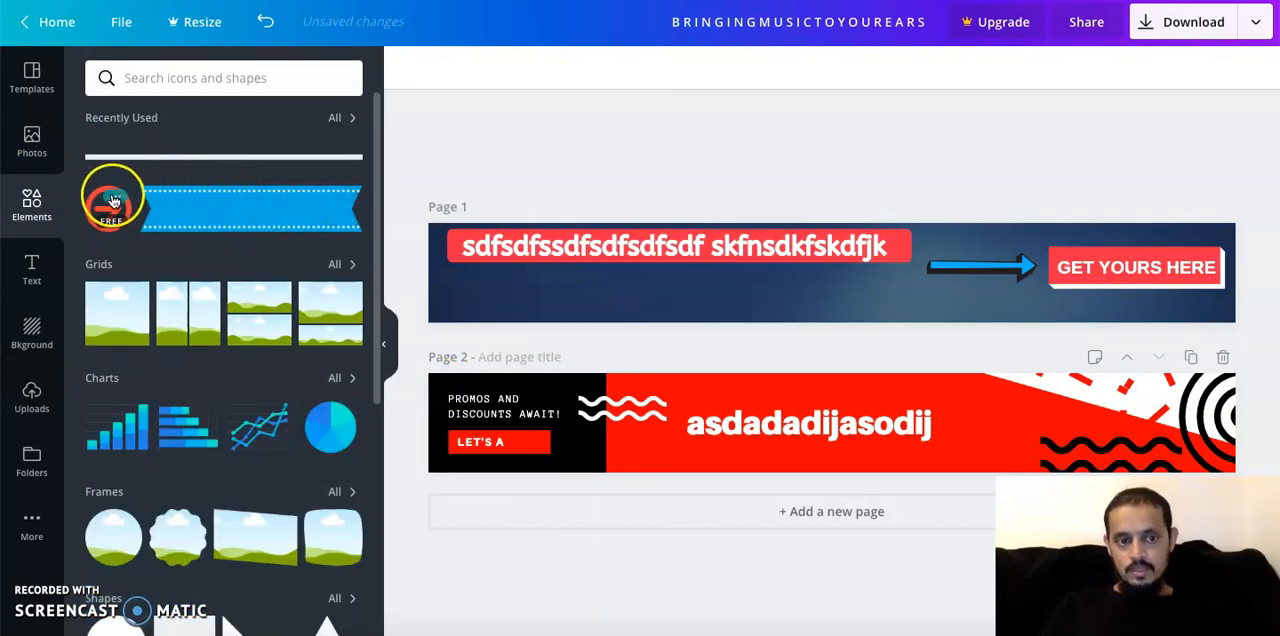
pyautogui.click(117, 204)
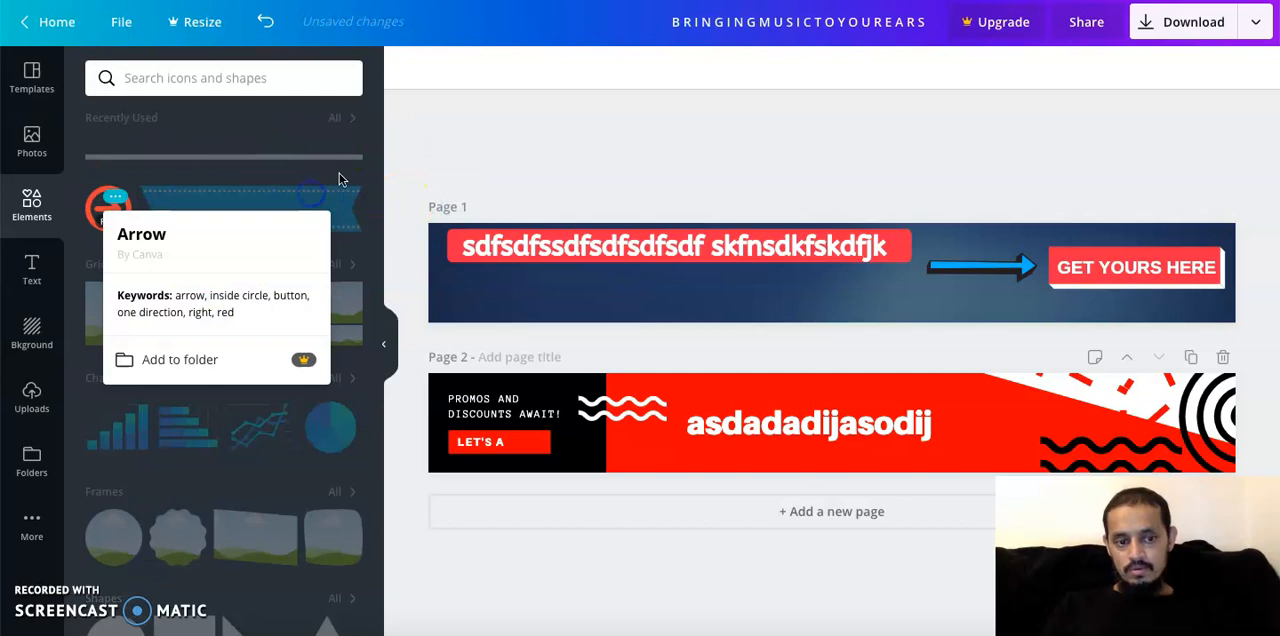
pyautogui.click(339, 179)
pyautogui.scroll(-5, 251, 483)
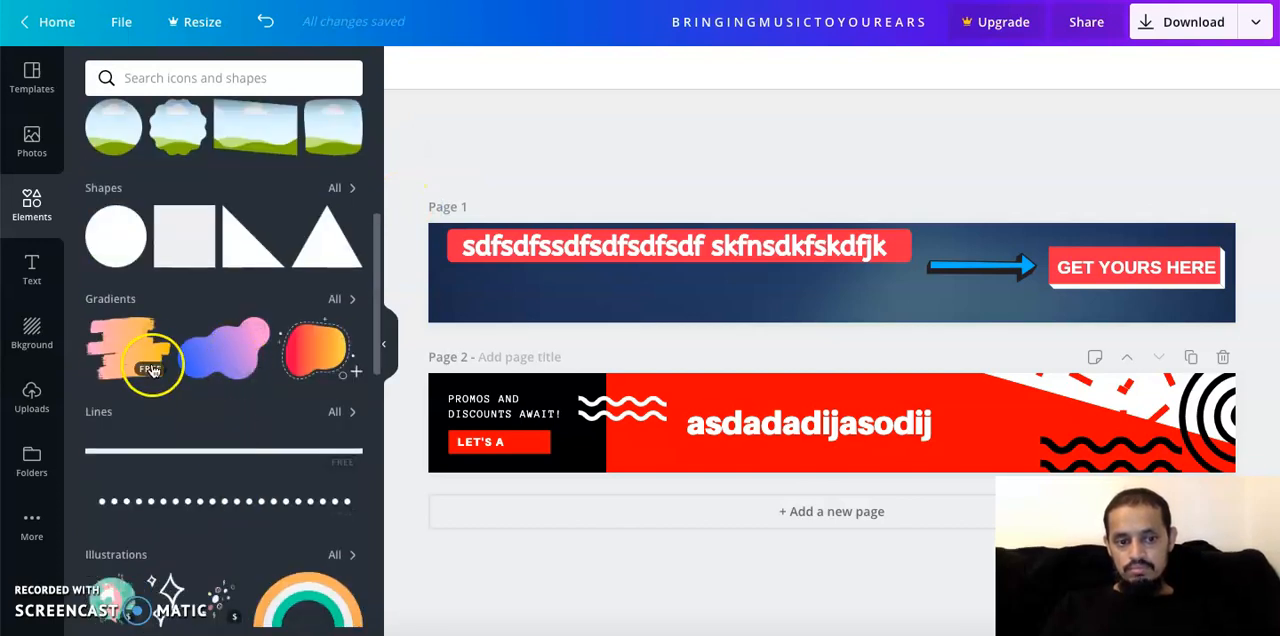
pyautogui.scroll(-3, 242, 510)
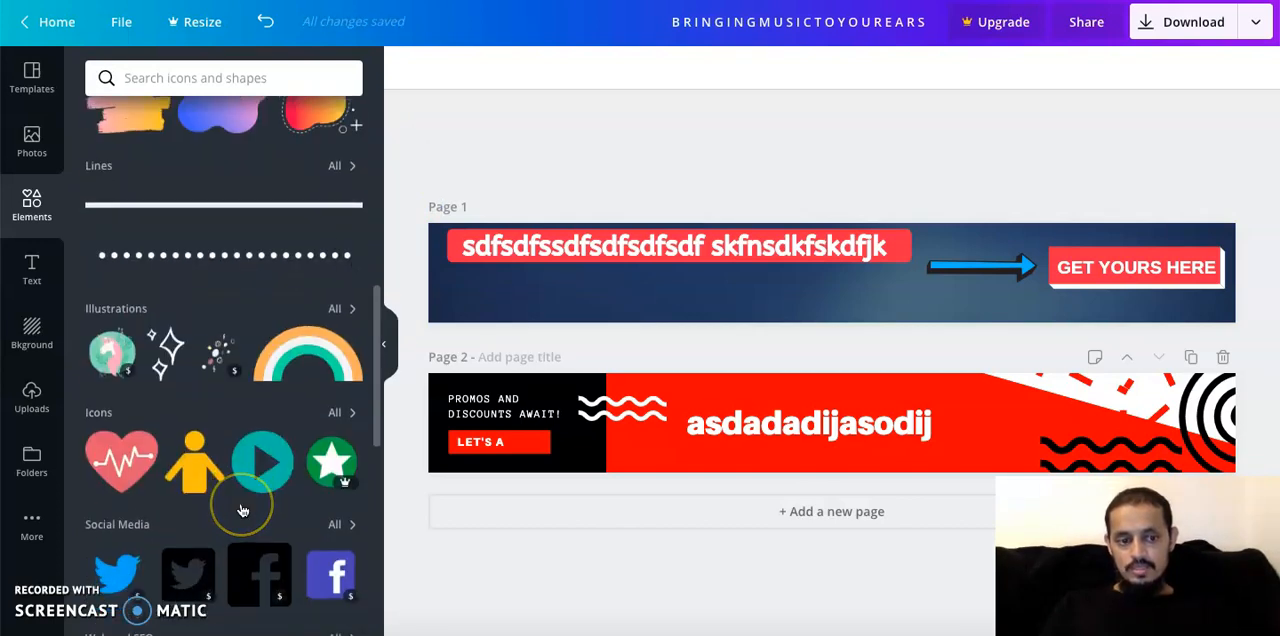
pyautogui.scroll(-3, 242, 510)
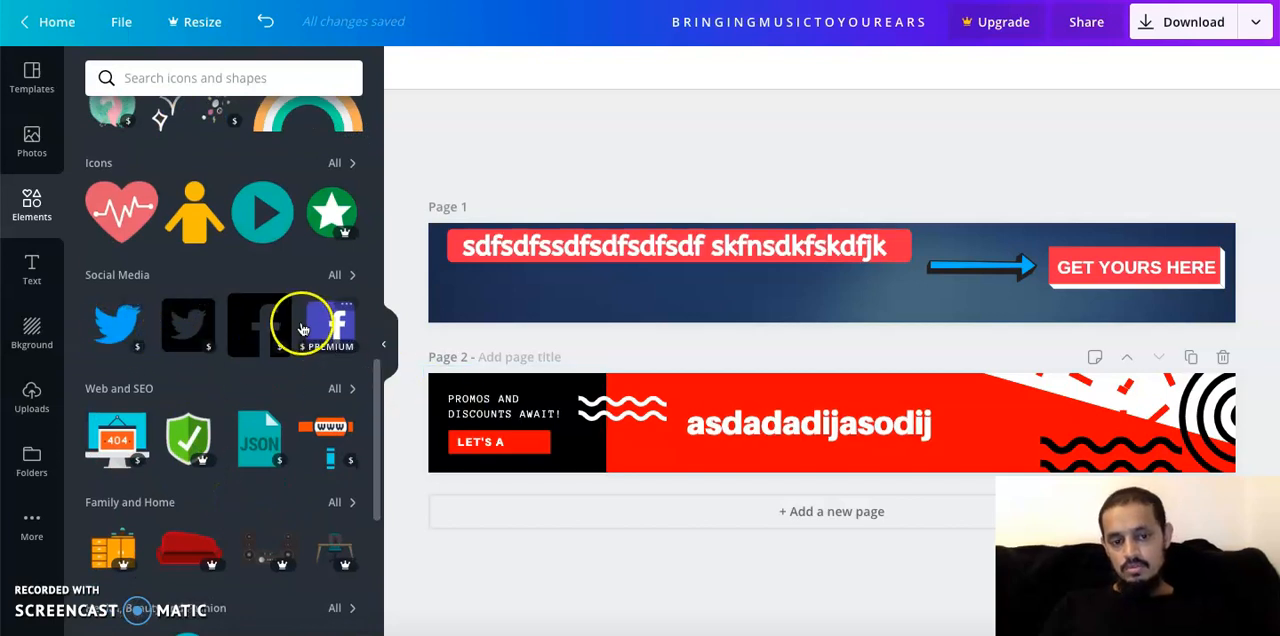
pyautogui.moveTo(207, 325); pyautogui.dragTo(574, 294)
pyautogui.moveTo(702, 290); pyautogui.dragTo(955, 273)
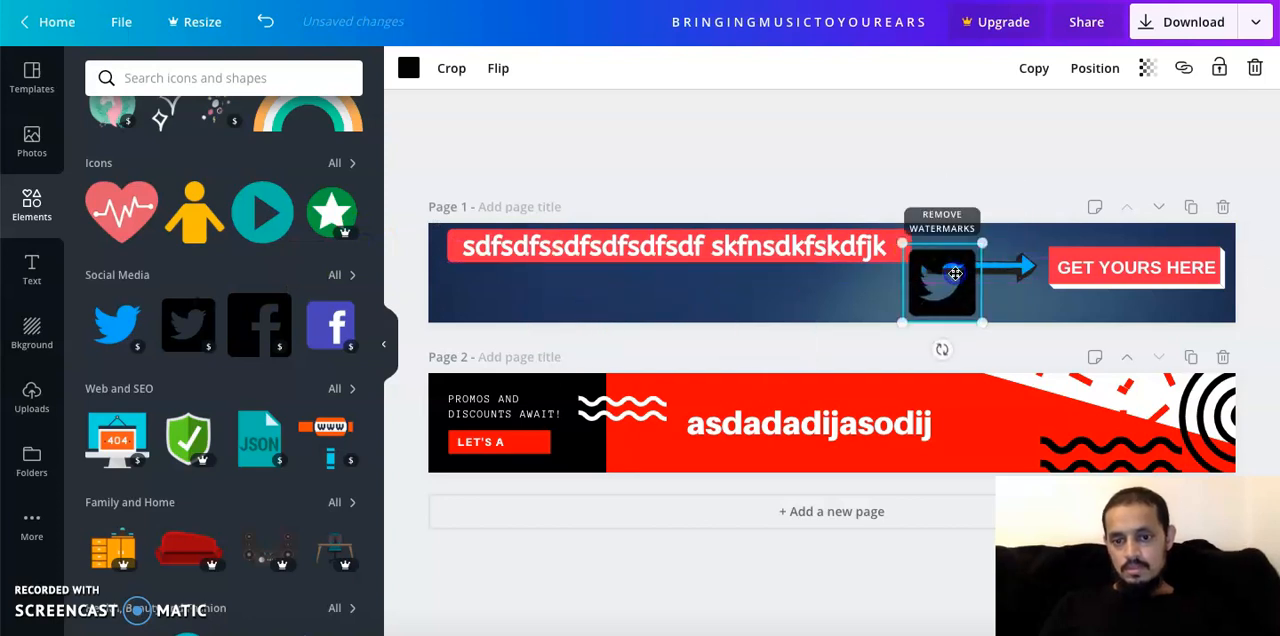
pyautogui.click(490, 143)
pyautogui.click(516, 302)
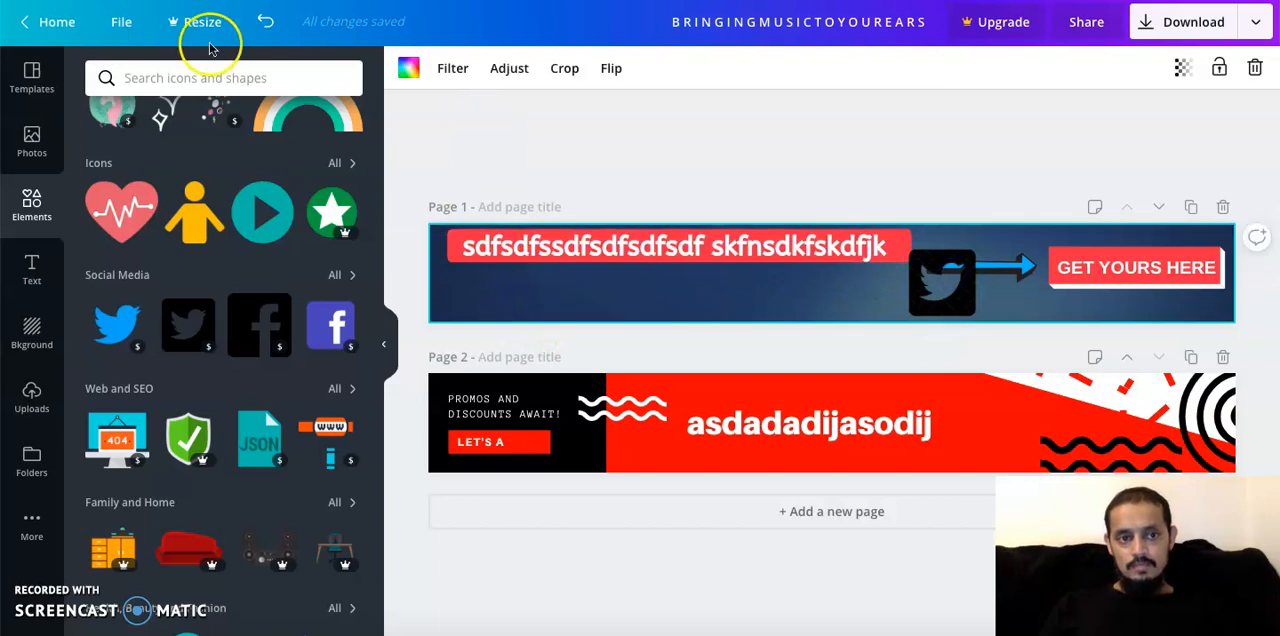
# Look through the design types and sizes offered for creating a new design
pyautogui.click(123, 24)
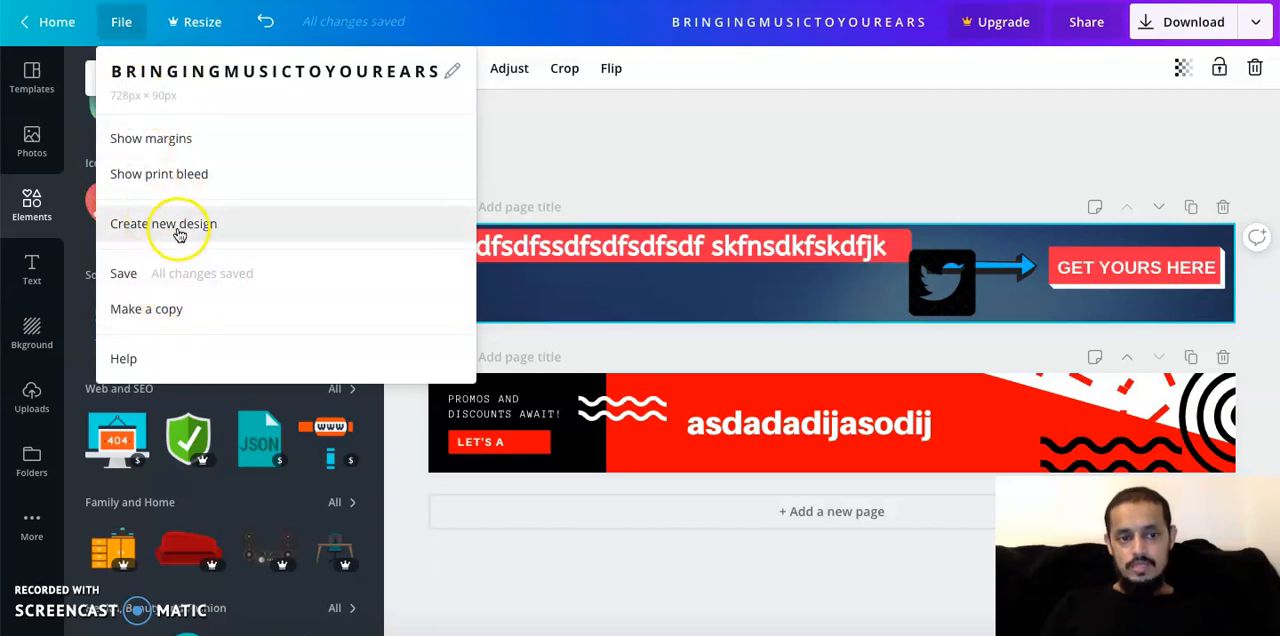
pyautogui.click(170, 222)
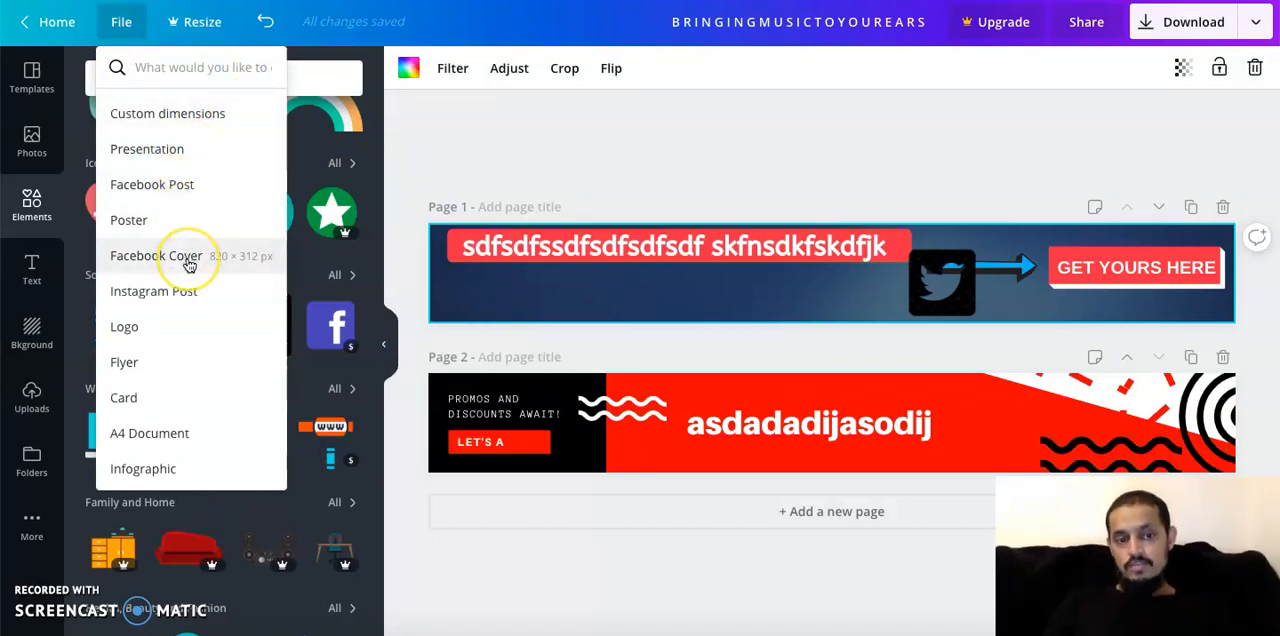
pyautogui.scroll(-2, 188, 262)
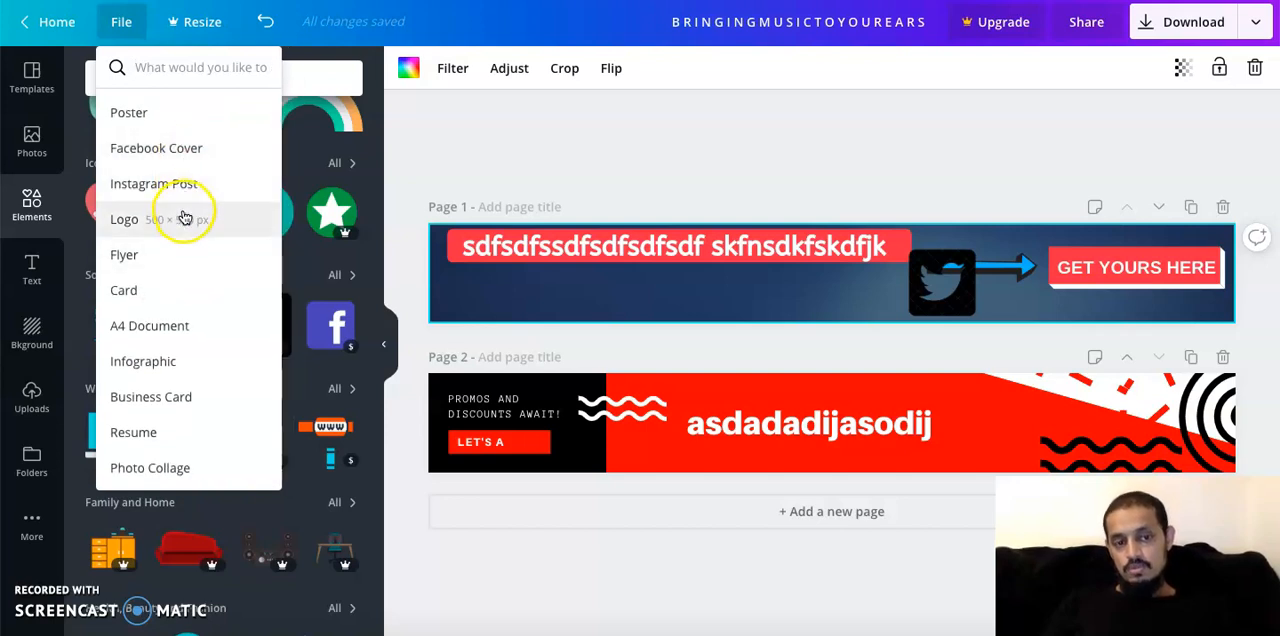
pyautogui.scroll(-3, 206, 404)
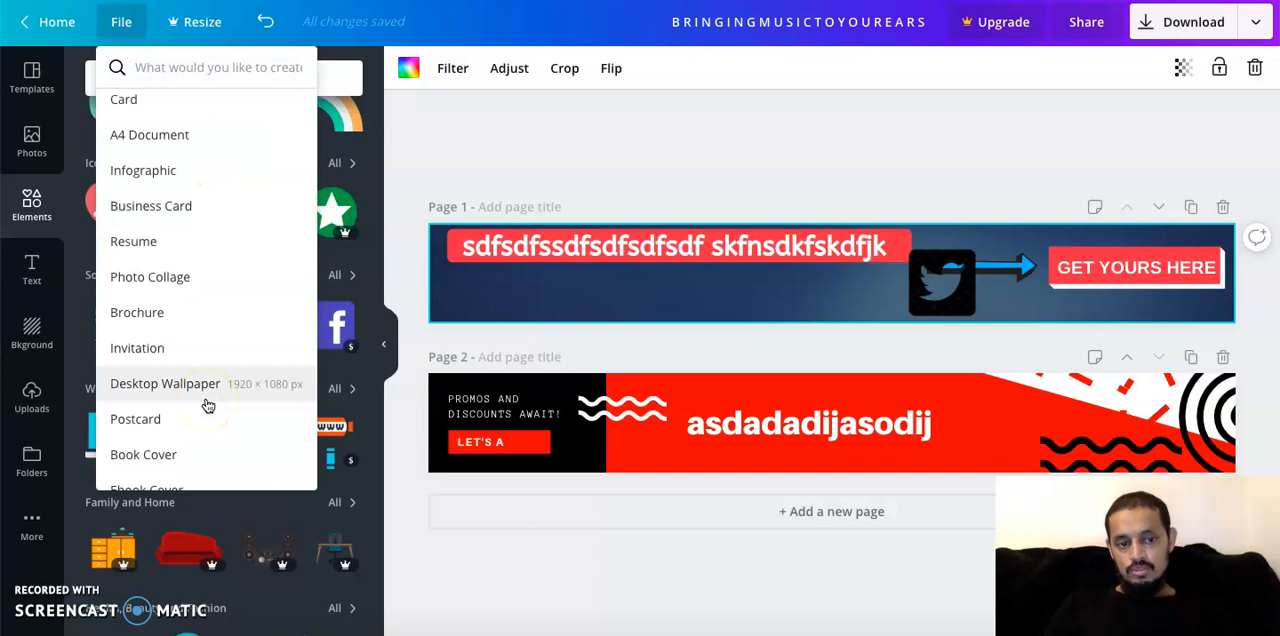
pyautogui.scroll(-2, 206, 404)
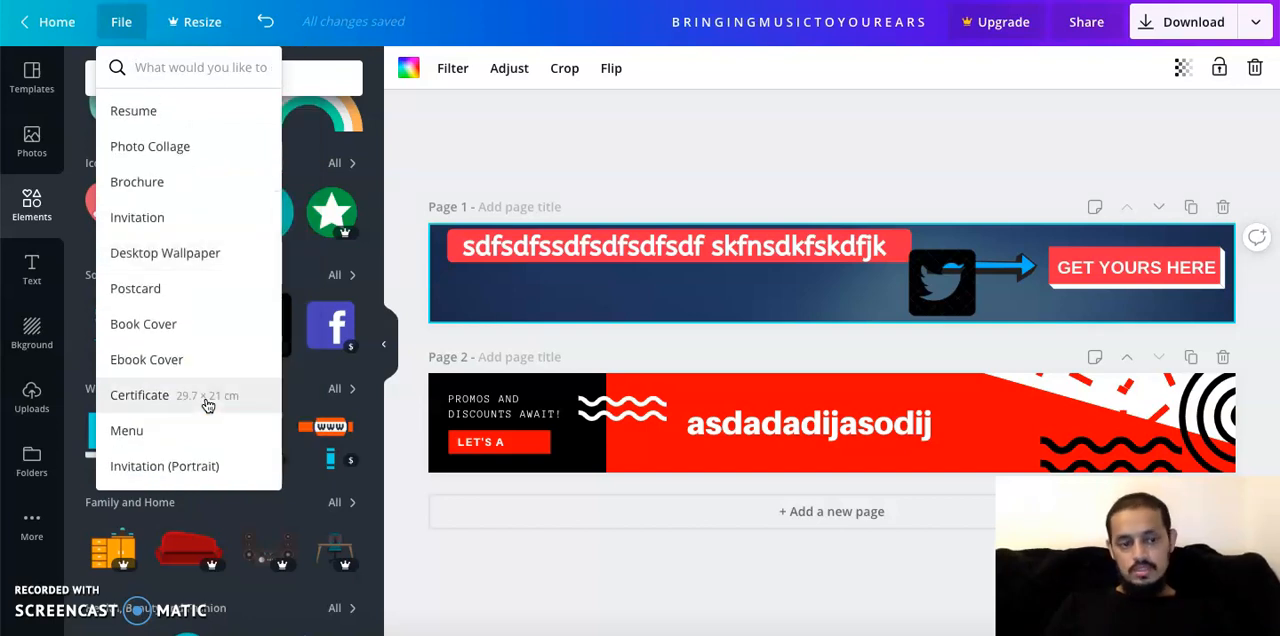
pyautogui.click(194, 372)
pyautogui.scroll(5, 218, 224)
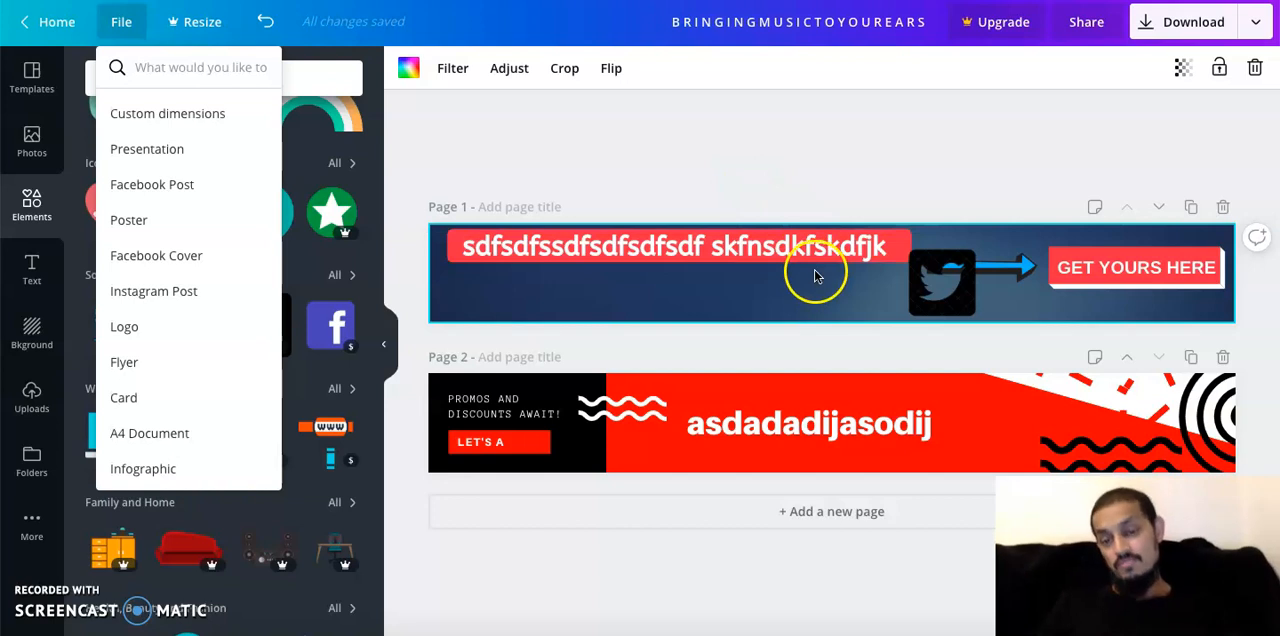
pyautogui.click(814, 284)
# Nudge the headline text on the page 1 banner slightly to the left and down
pyautogui.moveTo(830, 258)
pyautogui.mouseDown()
pyautogui.moveTo(825, 286)
pyautogui.moveTo(820, 252)
pyautogui.mouseUp()
pyautogui.click(878, 308)
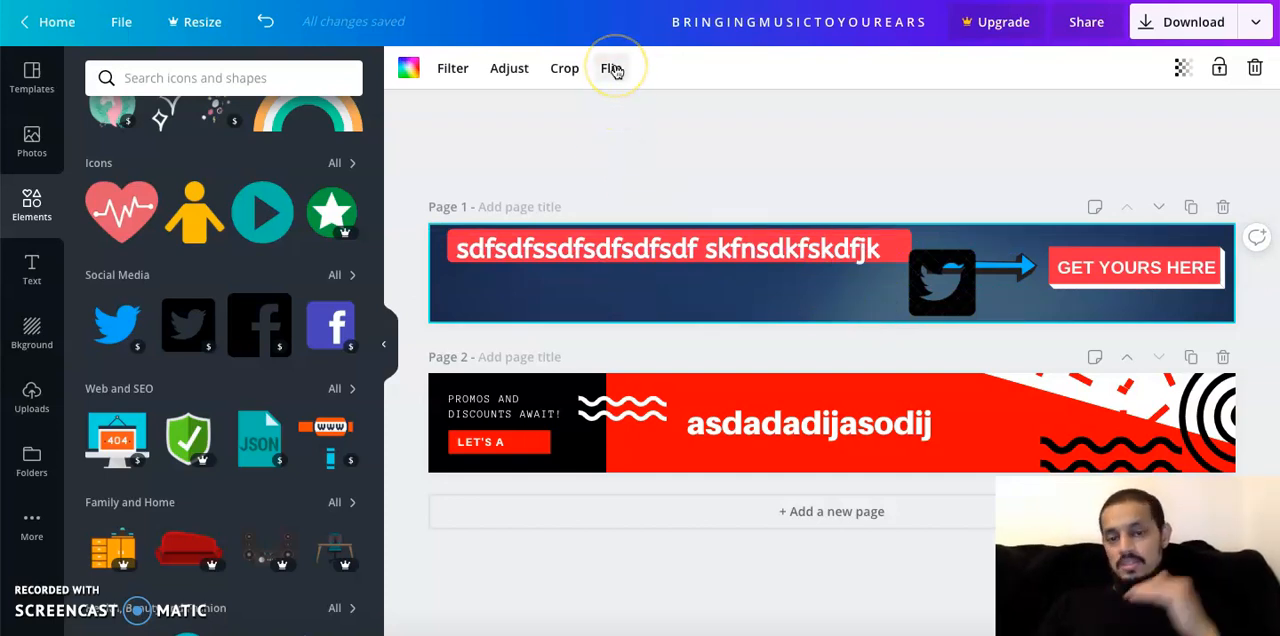
pyautogui.click(613, 72)
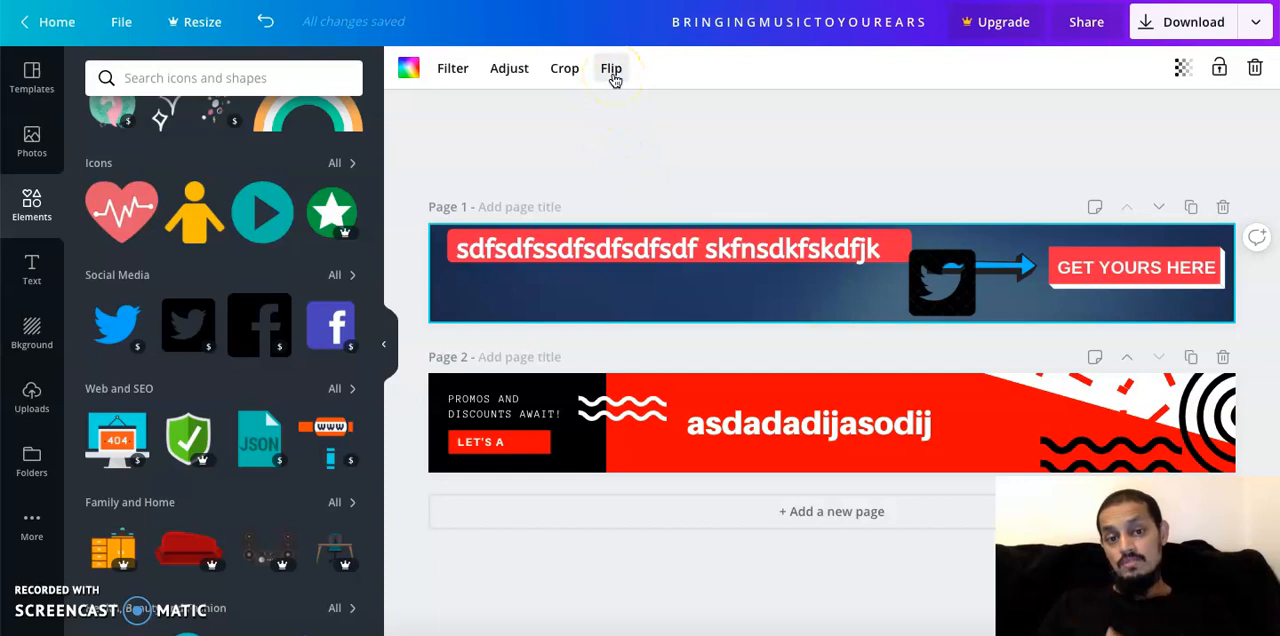
pyautogui.click(566, 72)
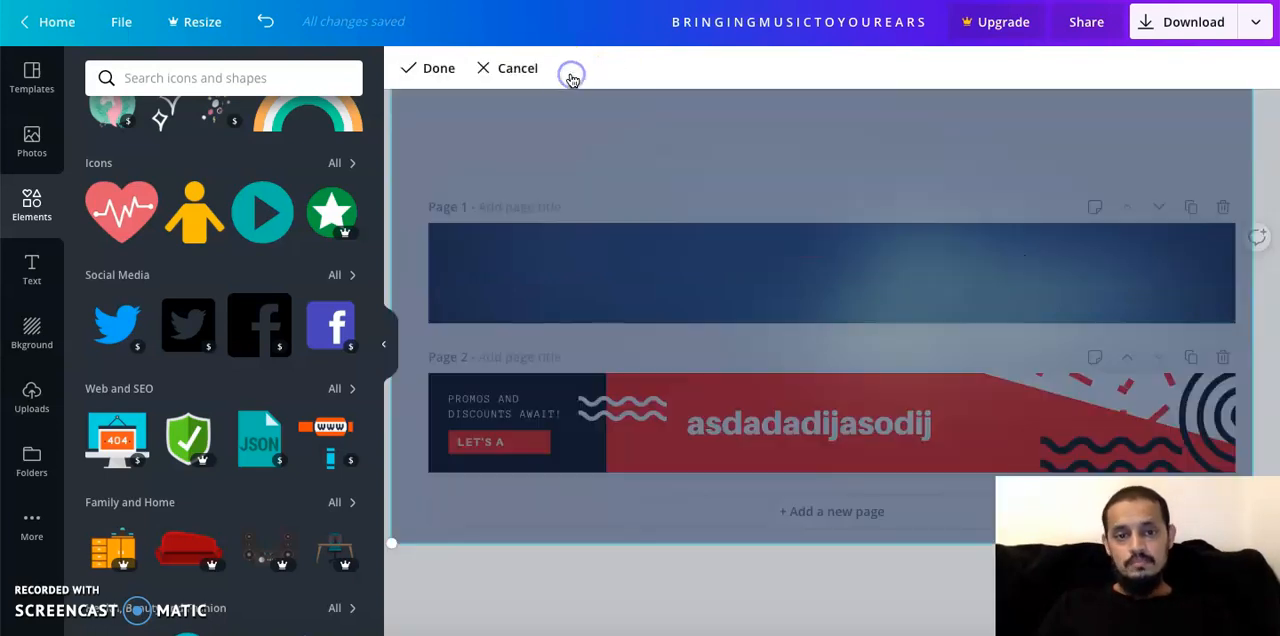
pyautogui.click(535, 72)
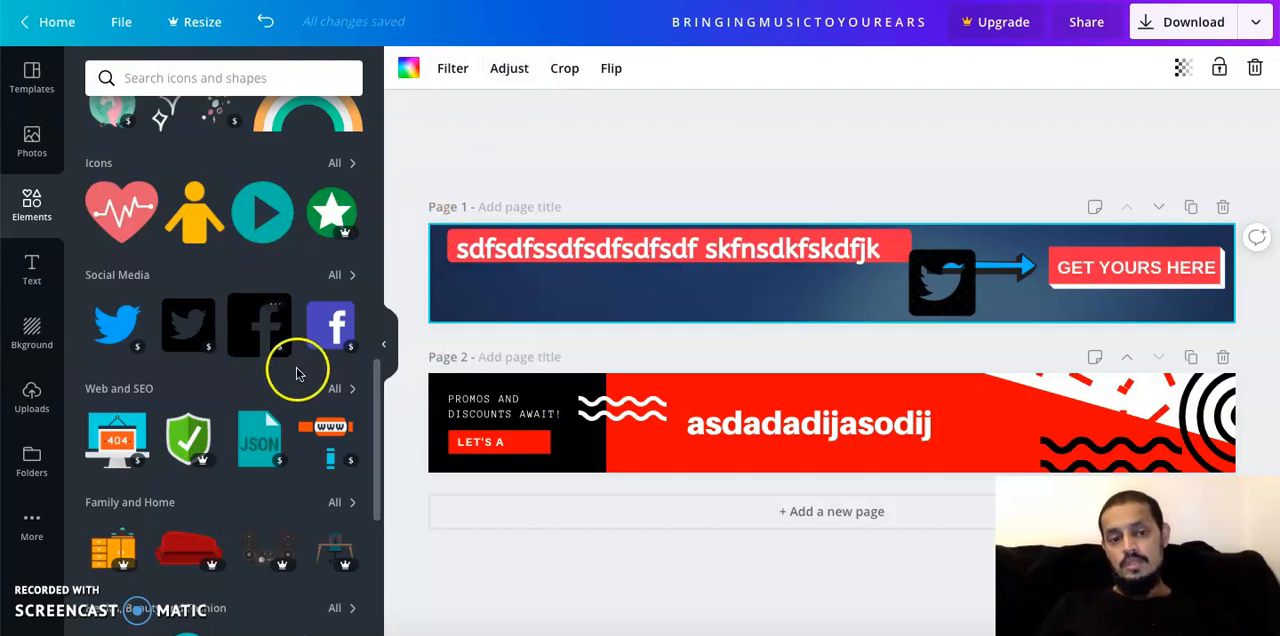
# Add the green circle star icon to the page 1 banner, between the Twitter icon and the "GET YOURS HERE" button
pyautogui.scroll(5, 250, 240)
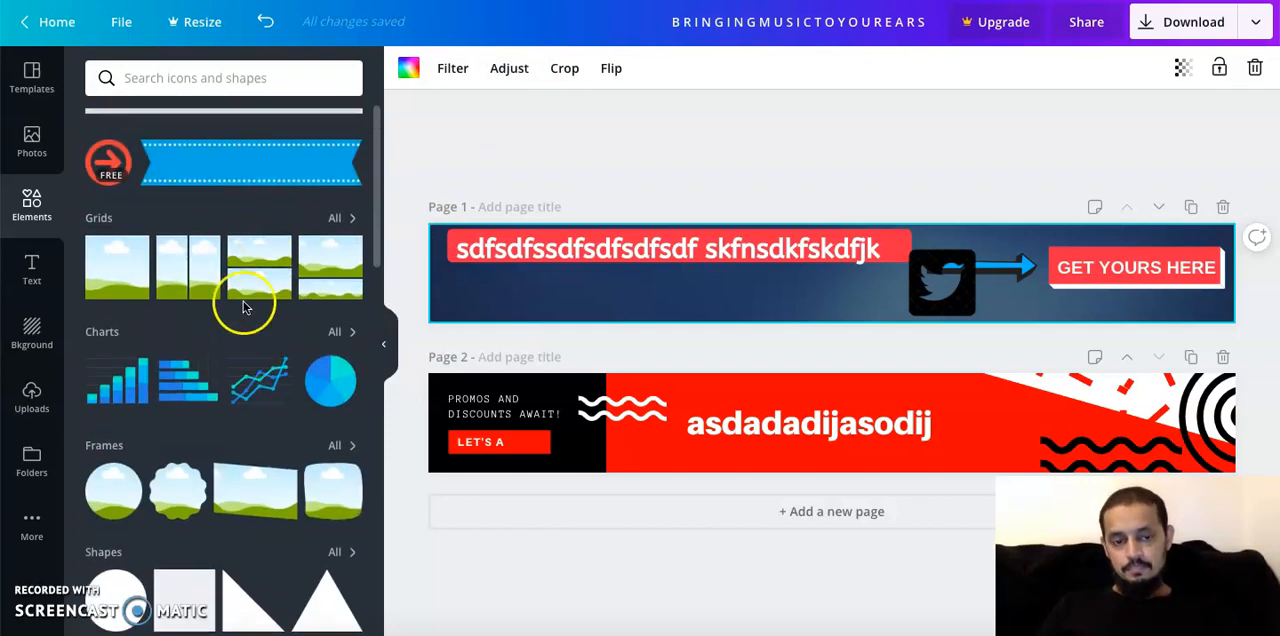
pyautogui.scroll(-1, 250, 270)
pyautogui.scroll(-6, 250, 270)
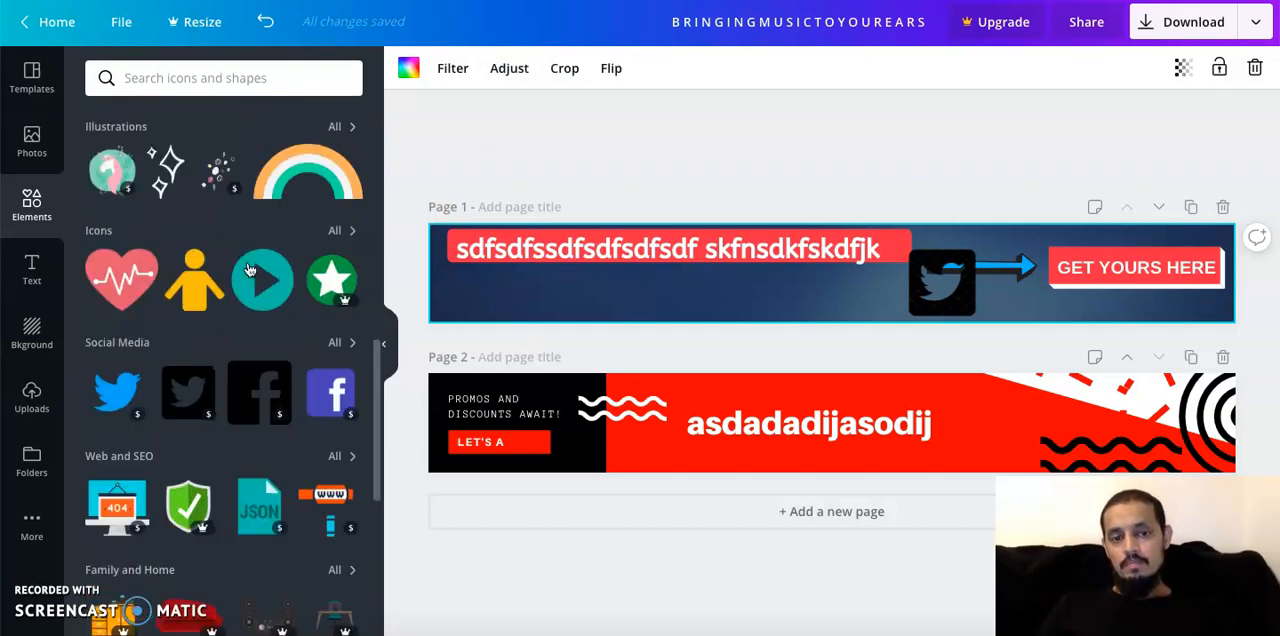
pyautogui.scroll(-2, 245, 391)
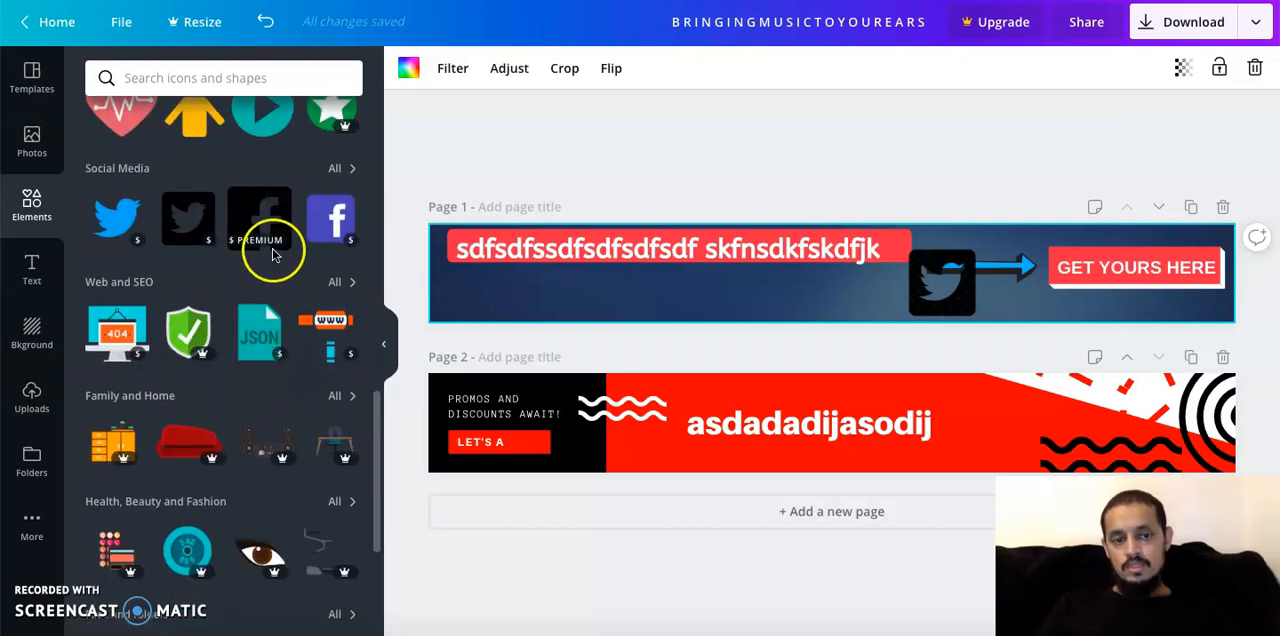
pyautogui.scroll(1, 330, 240)
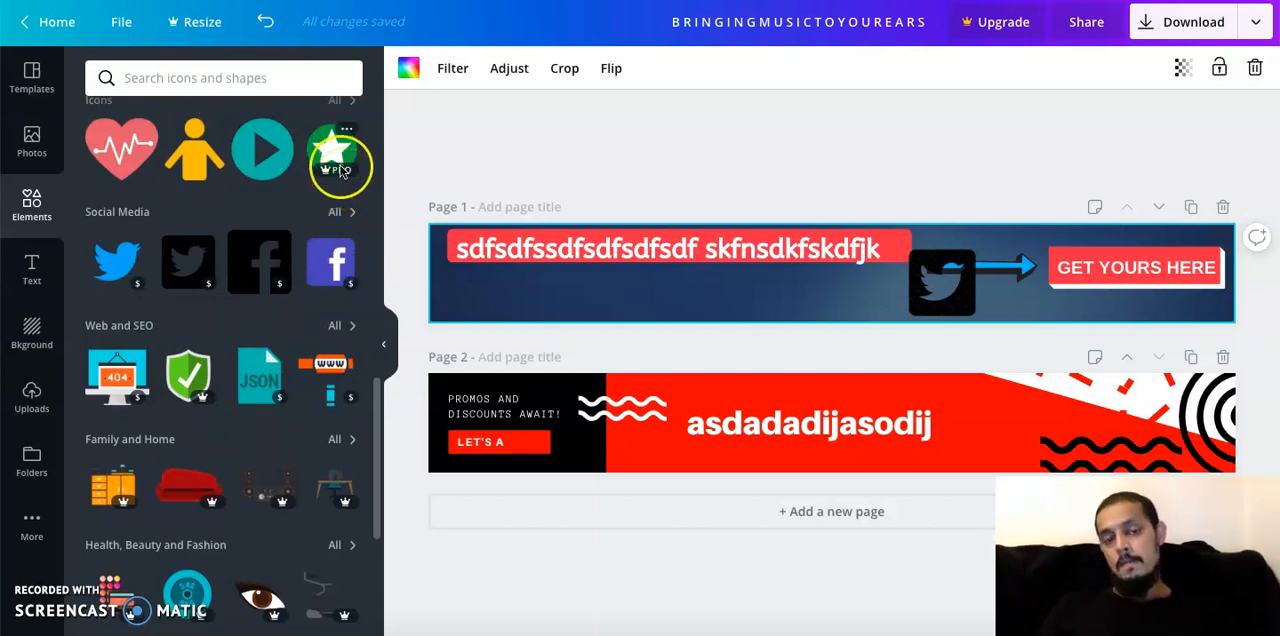
pyautogui.moveTo(345, 183); pyautogui.dragTo(680, 330)
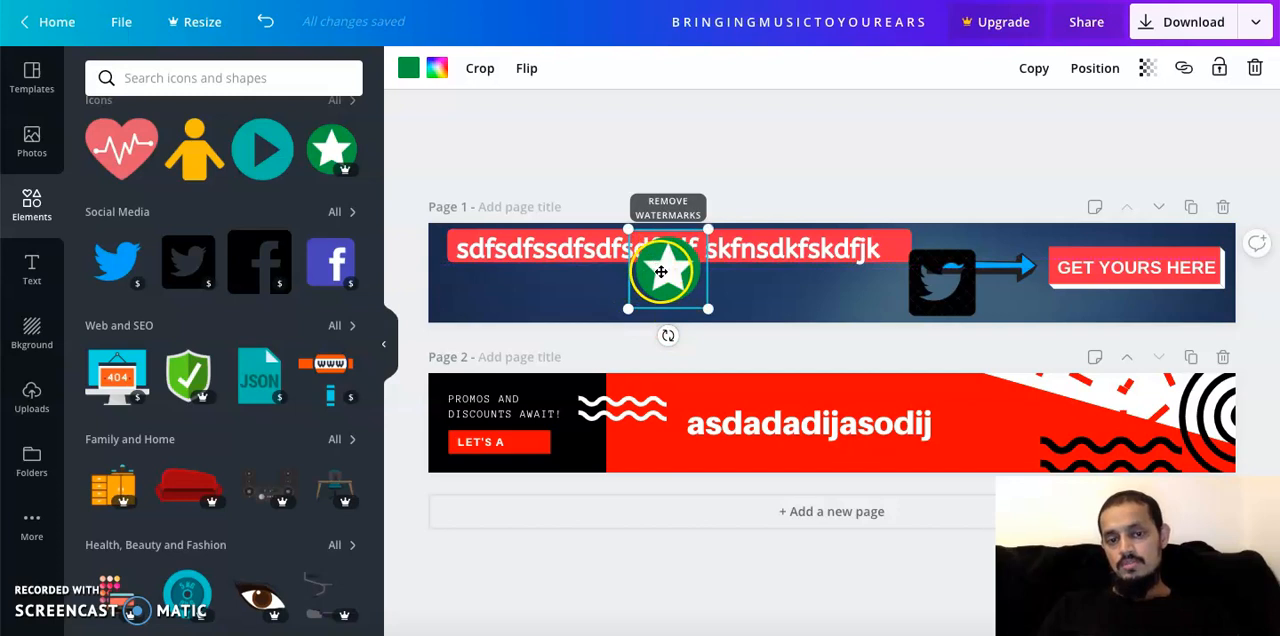
pyautogui.moveTo(660, 272); pyautogui.dragTo(1018, 281)
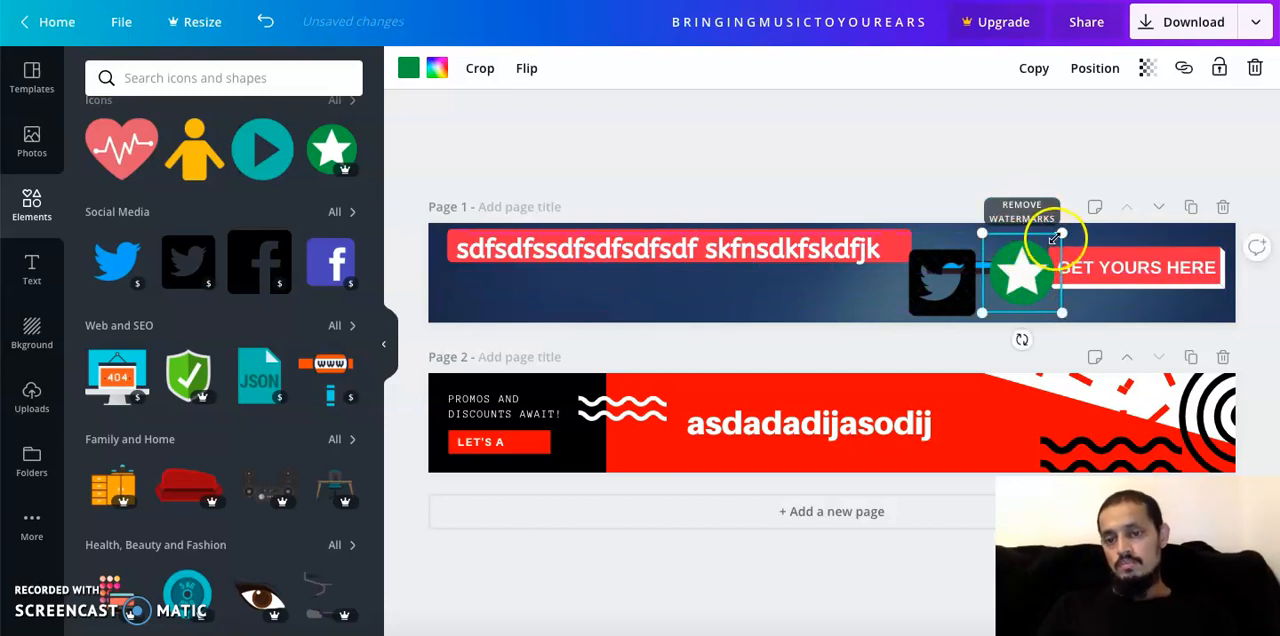
# Delete the green circle star icon from the page 1 banner and look through the other element categories
pyautogui.moveTo(1058, 235); pyautogui.dragTo(667, 274)
pyautogui.press('Delete')
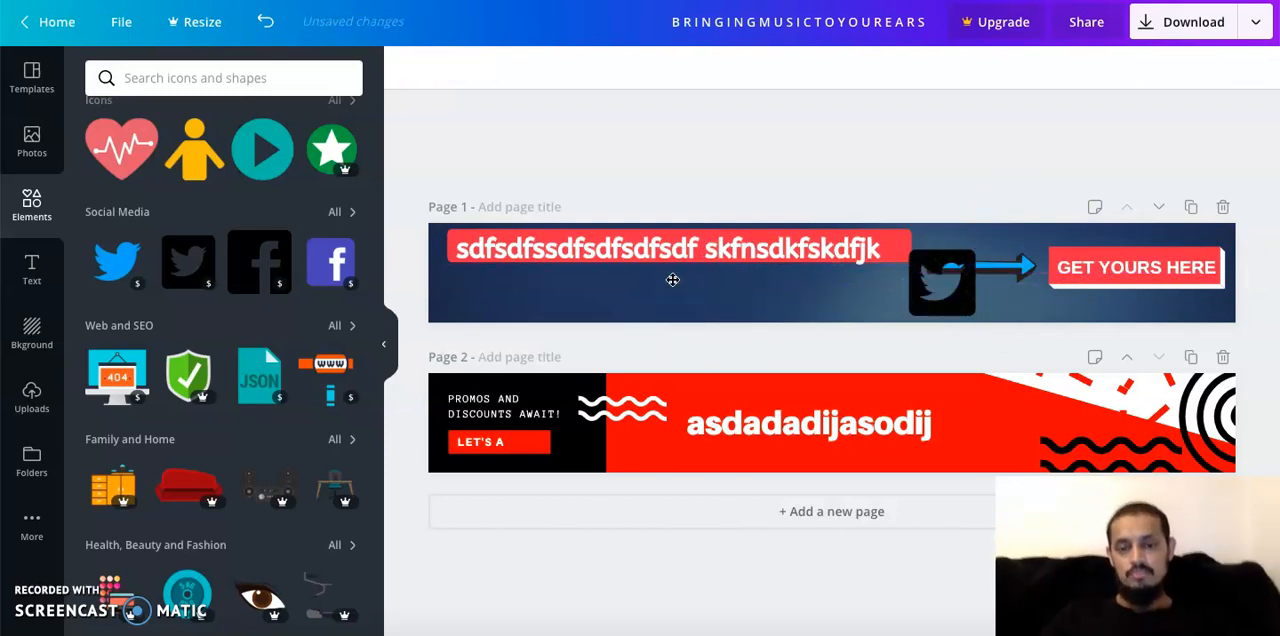
pyautogui.scroll(-15, 269, 322)
pyautogui.scroll(-1, 269, 322)
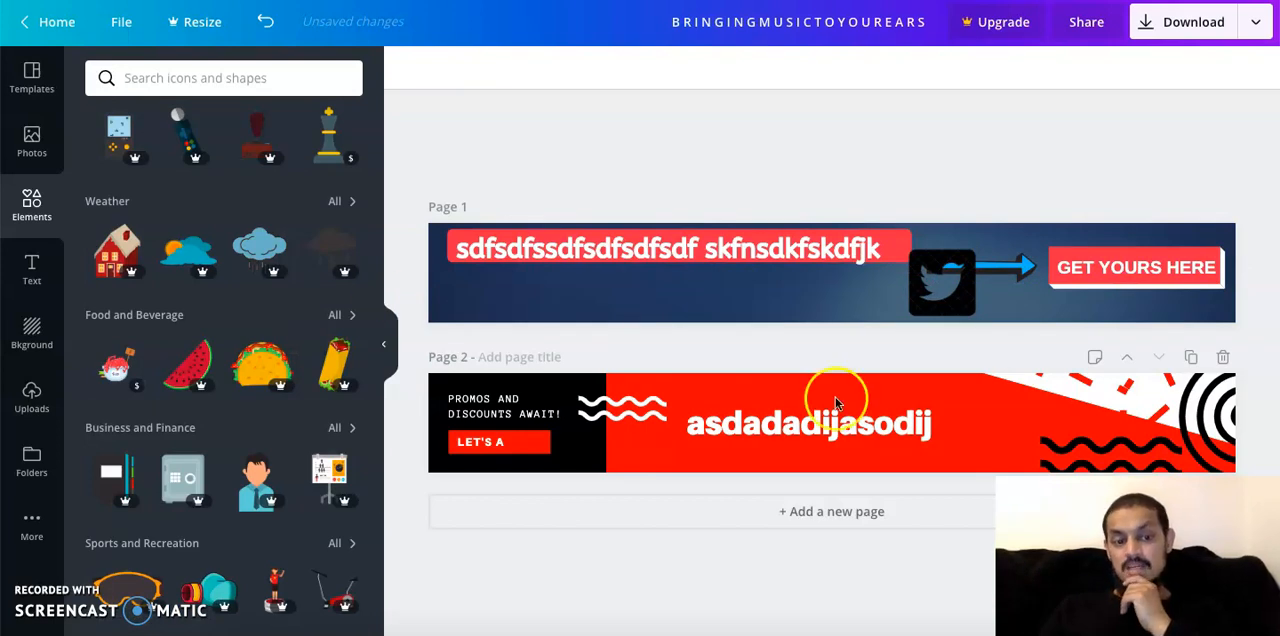
# Replace the page 1 content with the red and black "Yay for Black Friday!" leaderboard ad template
pyautogui.click(800, 314)
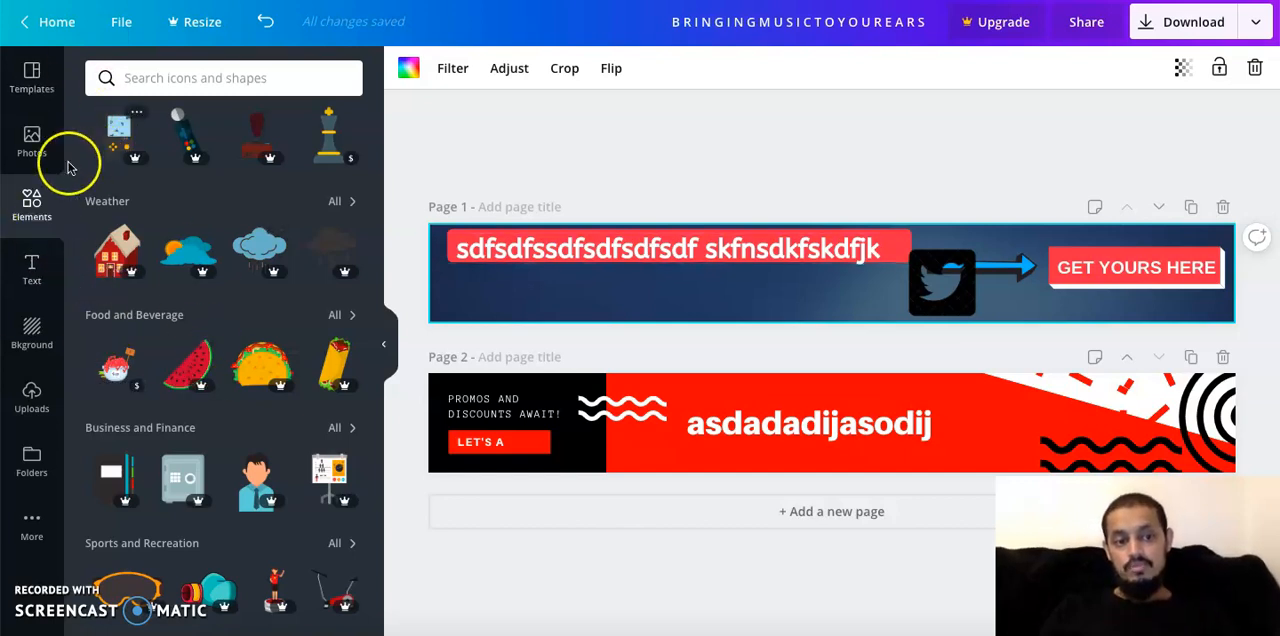
pyautogui.click(38, 74)
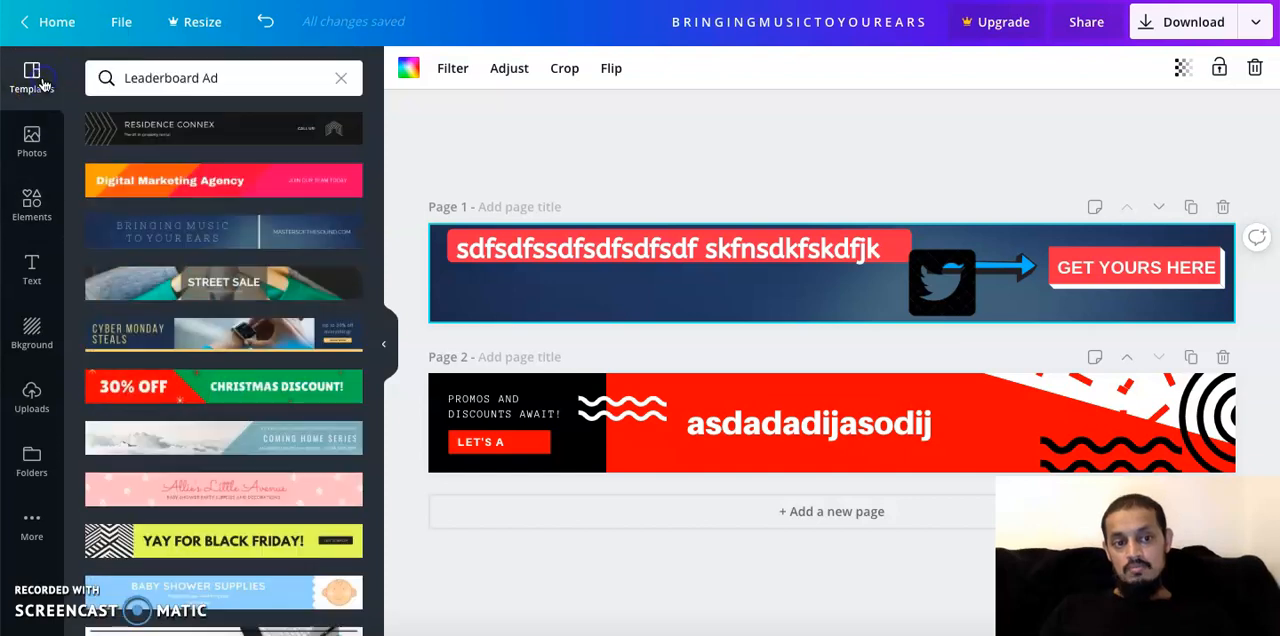
pyautogui.scroll(-3, 297, 362)
pyautogui.scroll(3, 297, 362)
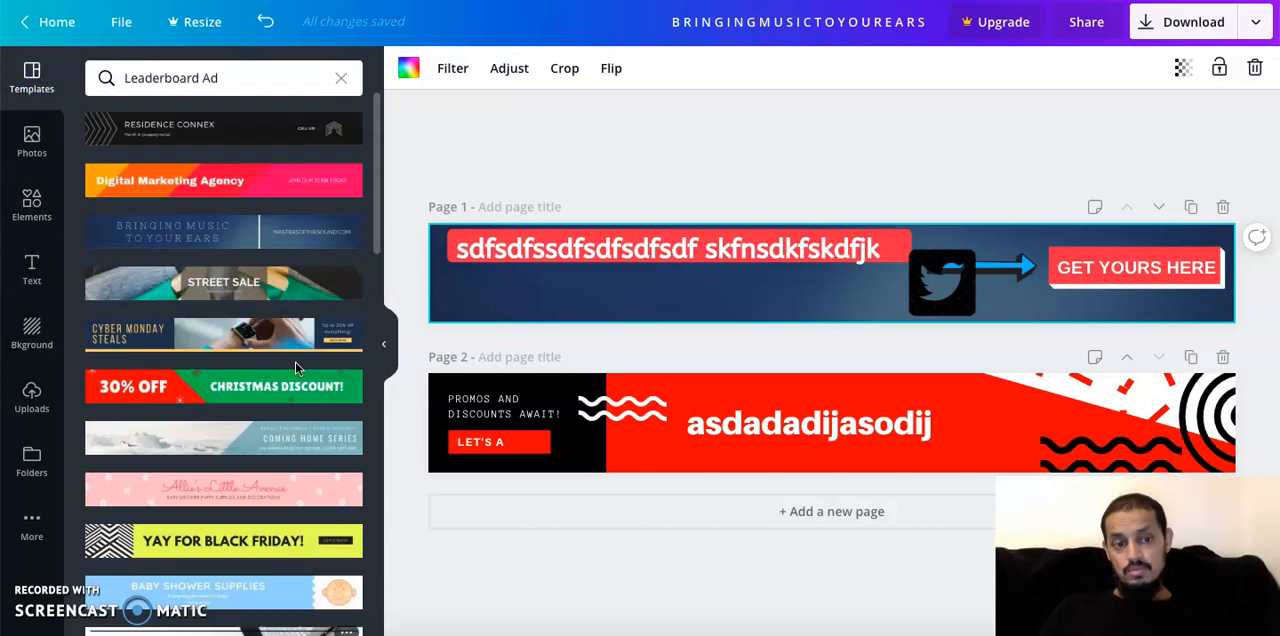
pyautogui.scroll(-10, 255, 417)
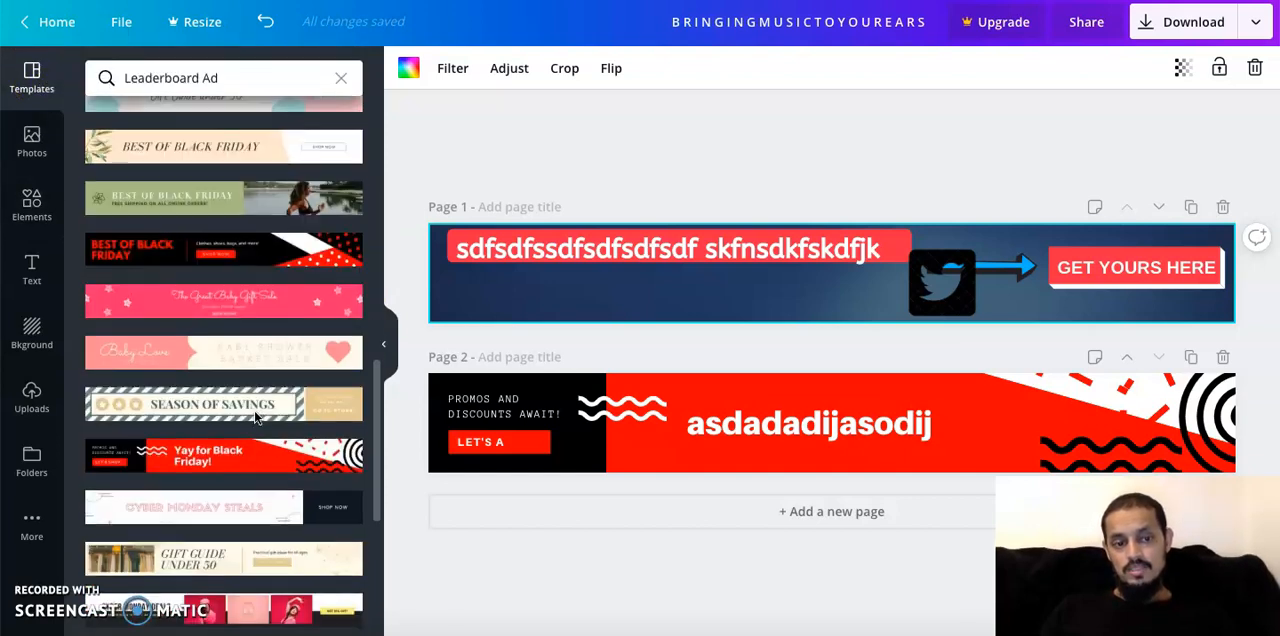
pyautogui.scroll(-2, 255, 417)
pyautogui.moveTo(243, 214); pyautogui.dragTo(749, 260)
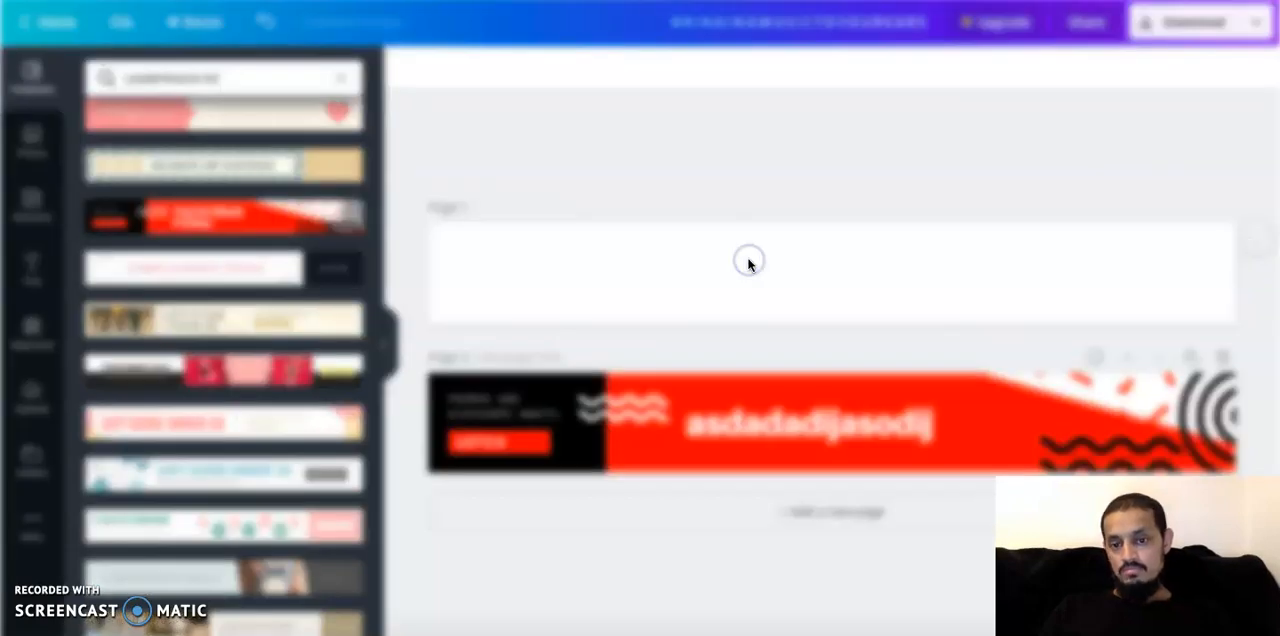
pyautogui.click(574, 382)
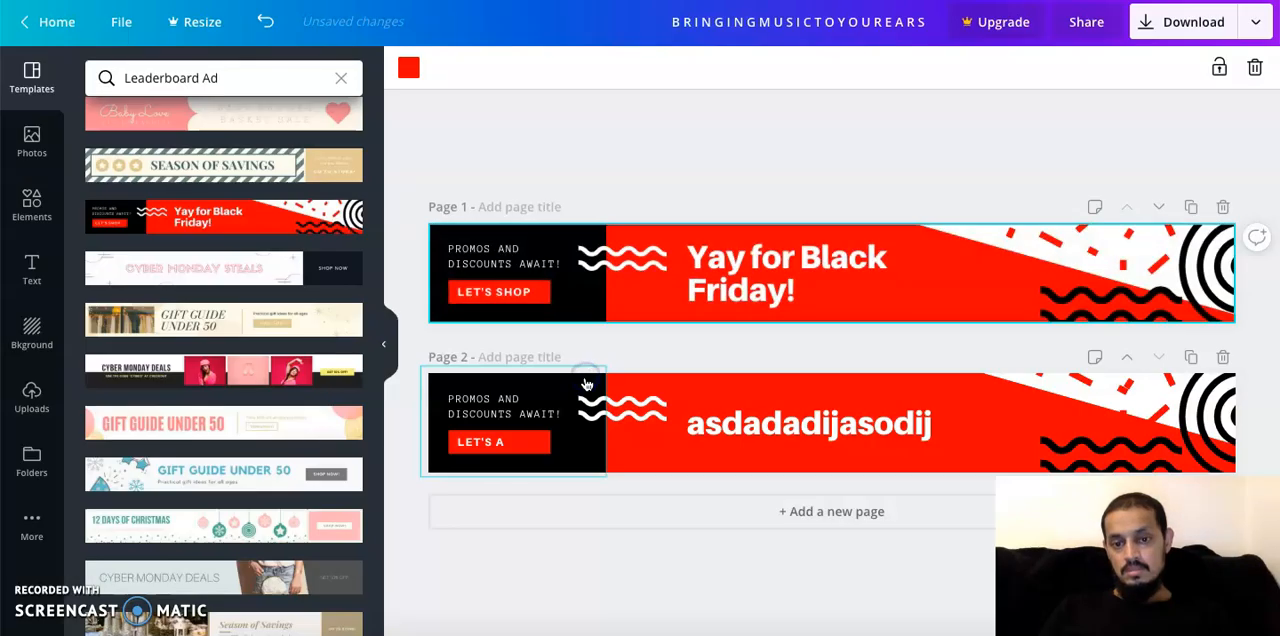
# Replace the "Yay for Black Friday!" headline on page 1 with the placeholder text "sdfsdfsdfsdfsd sdfsdfdsfsdf"
pyautogui.click(642, 248)
pyautogui.click(640, 250)
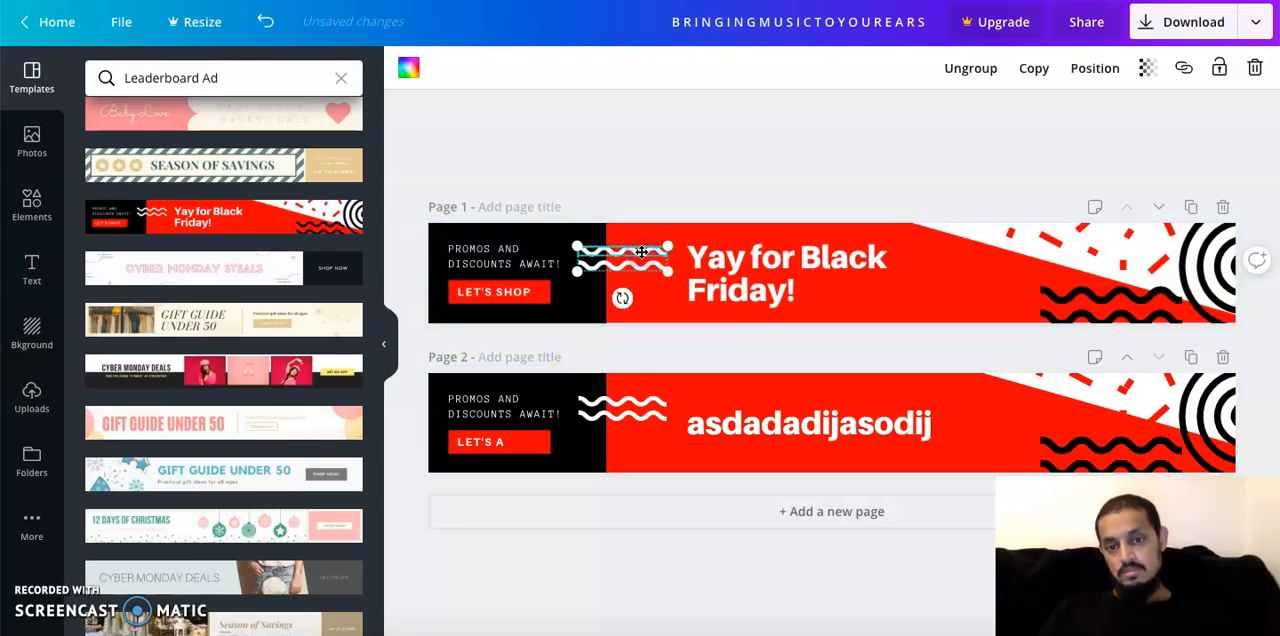
pyautogui.doubleClick(730, 258)
pyautogui.write('sdfsdfsdfsdfsd ')
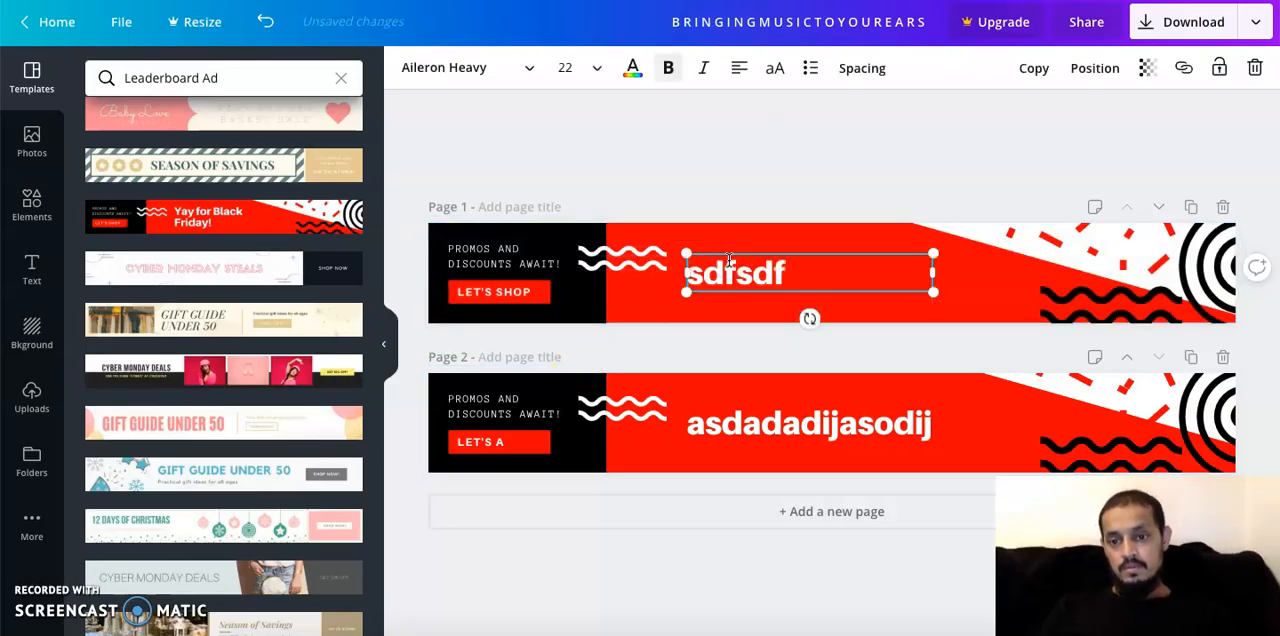
pyautogui.write('sdfsdfdsfsdf')
# Try to apply the "Cyber Monday Steals" template to page 2
pyautogui.click(293, 258)
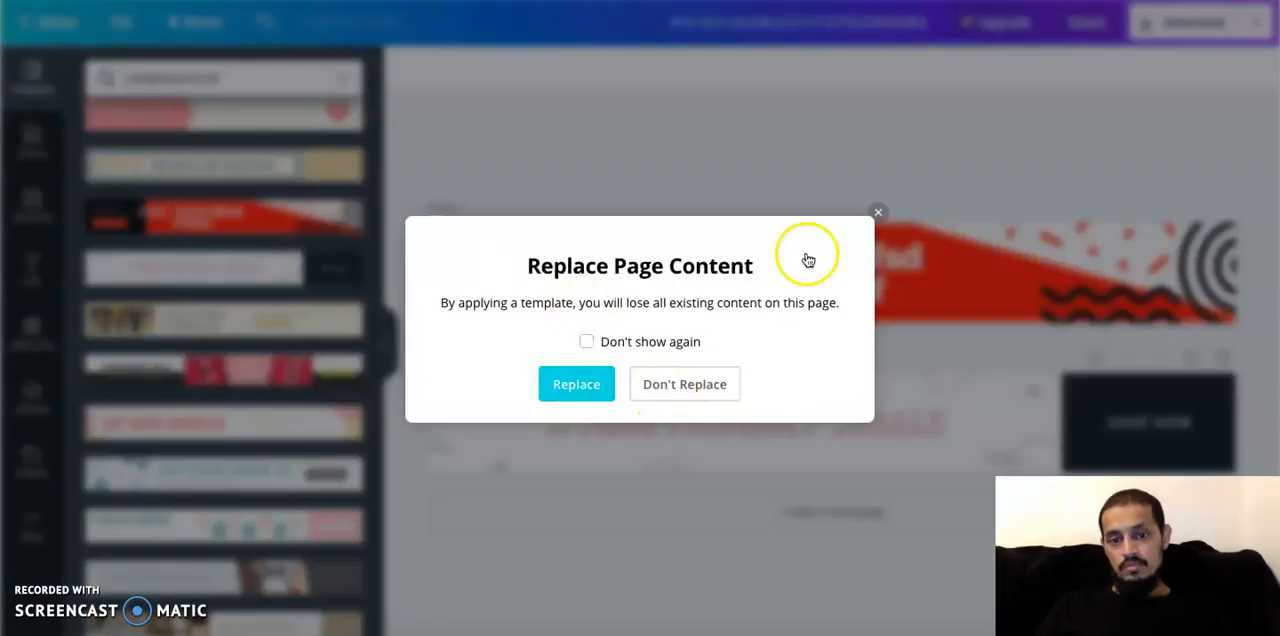
pyautogui.click(879, 215)
# Undo all edits to the page 1 banner, back to its original "FREE, DONE FOR YOU, PLUG N PLAY" text and blue arrow
pyautogui.hotkey('ctrl', 'z')
pyautogui.hotkey('ctrl', 'z')
pyautogui.hotkey('ctrl', 'z')
pyautogui.hotkey('ctrl', 'z')
pyautogui.hotkey('ctrl', 'z')
pyautogui.hotkey('ctrl', 'z')
pyautogui.hotkey('ctrl', 'z')
pyautogui.hotkey('ctrl', 'z')
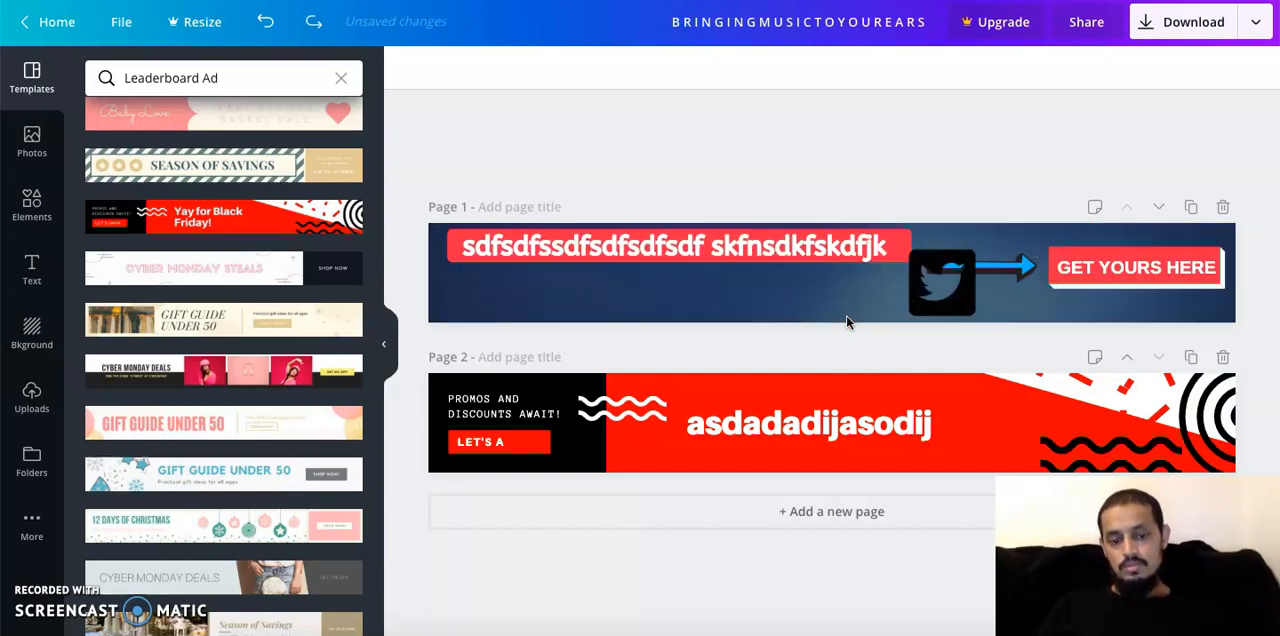
pyautogui.hotkey('ctrl', 'z')
pyautogui.hotkey('ctrl', 'z')
pyautogui.hotkey('ctrl', 'z')
pyautogui.hotkey('ctrl', 'z')
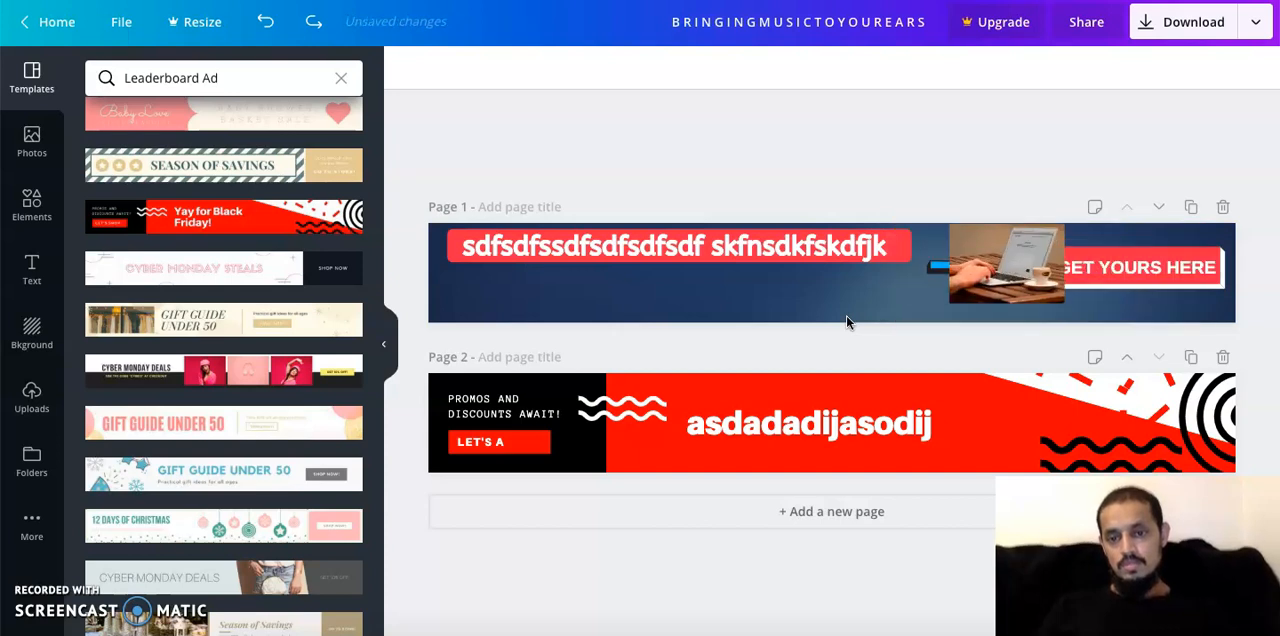
pyautogui.hotkey('ctrl', 'z')
pyautogui.click(944, 116)
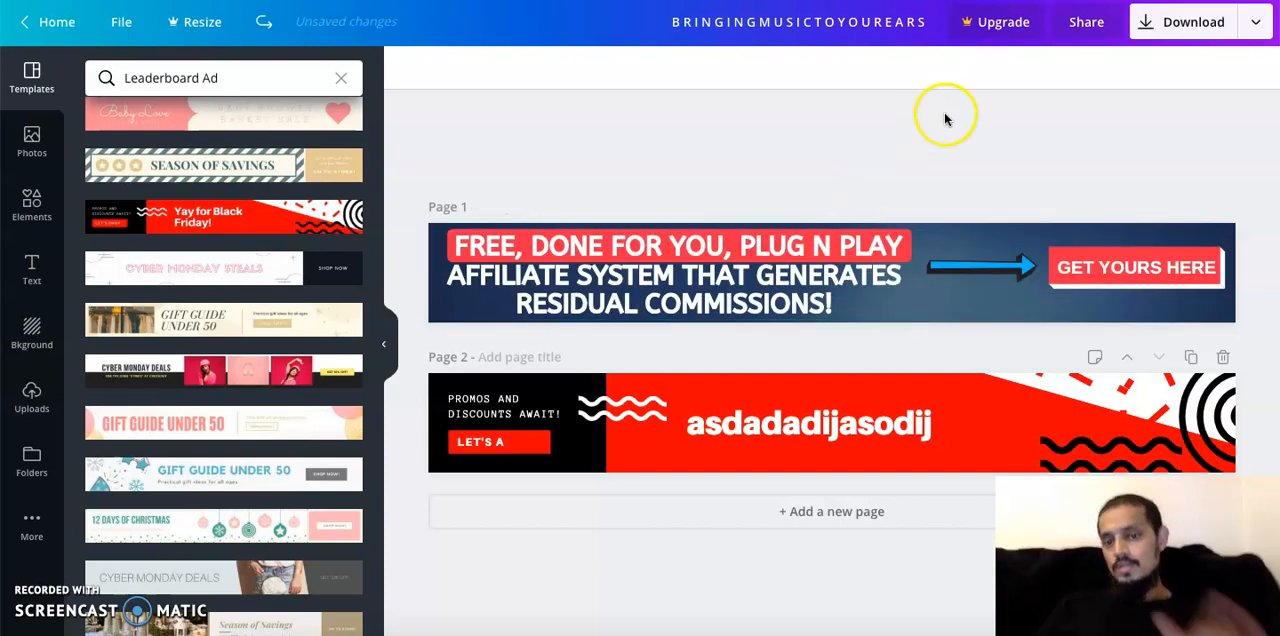
pyautogui.click(875, 331)
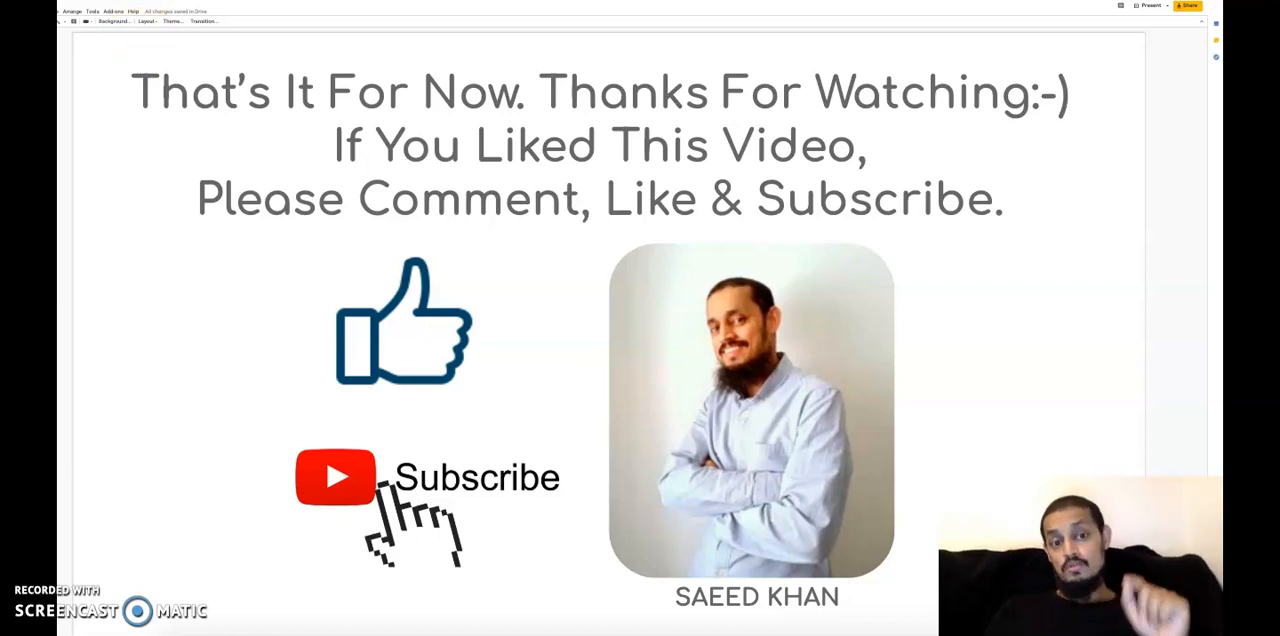
pyautogui.press('Down')
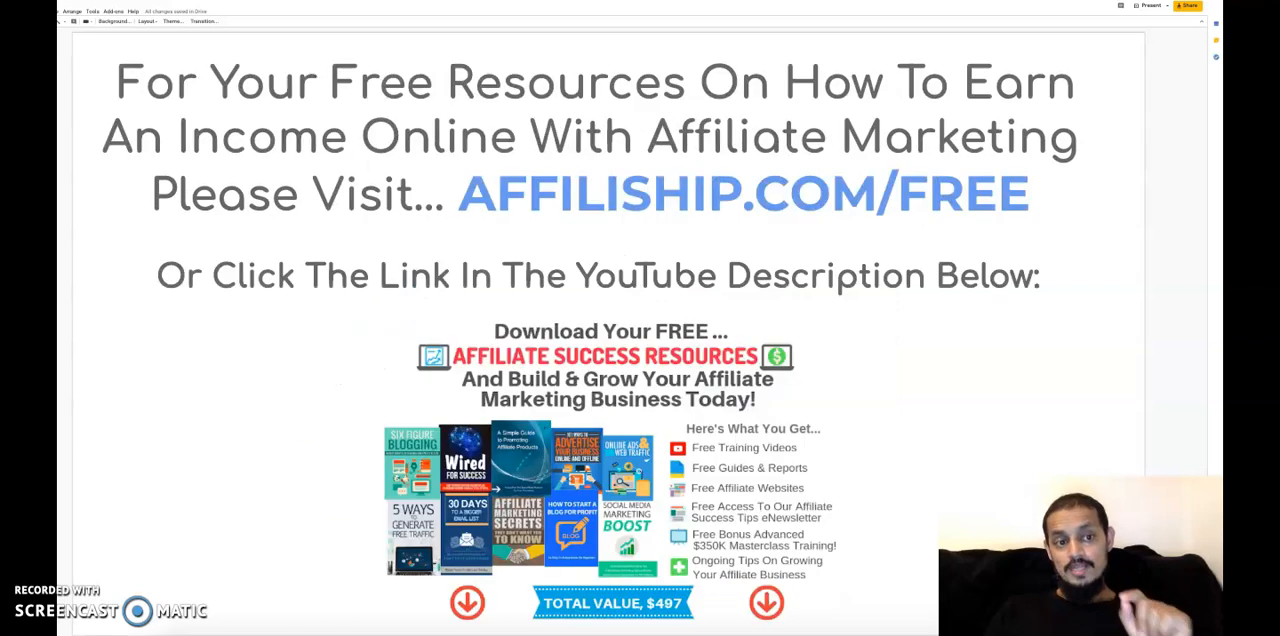